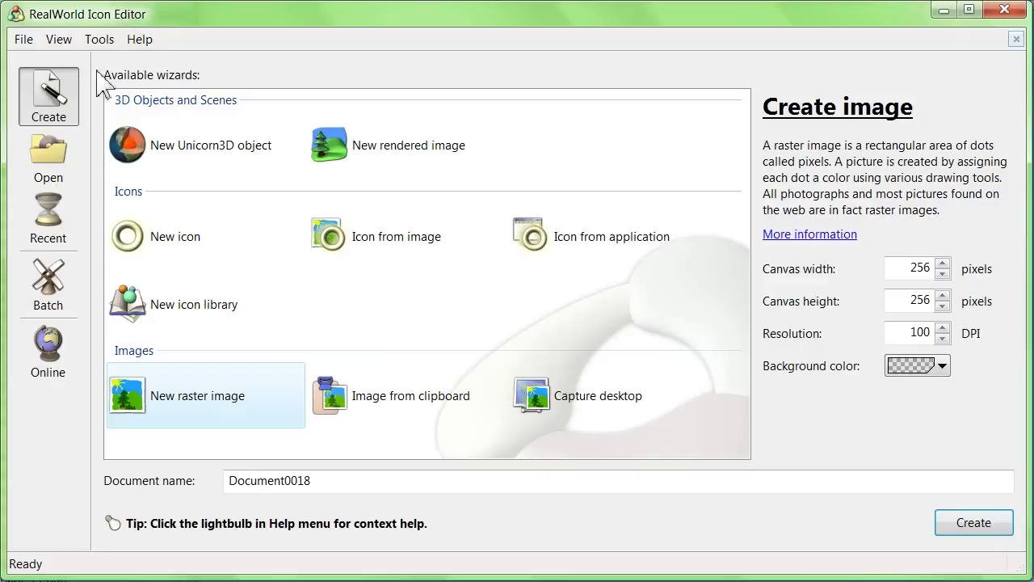
- Open P6040475.JPG from the JPG folder in RealWorld Icon Editor and minimize the folder window
key(alt+Tab)
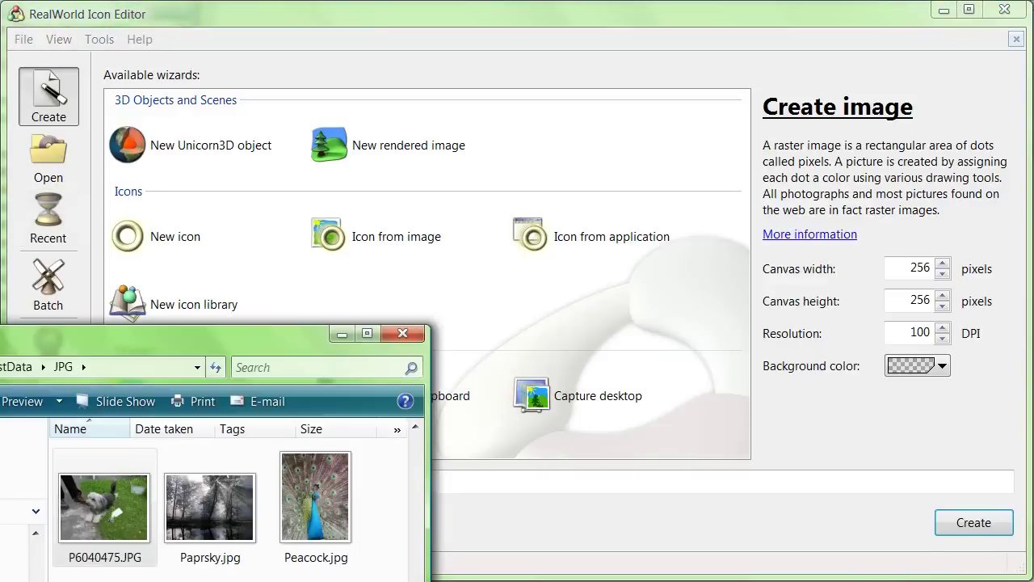
drag(97, 511, 259, 283)
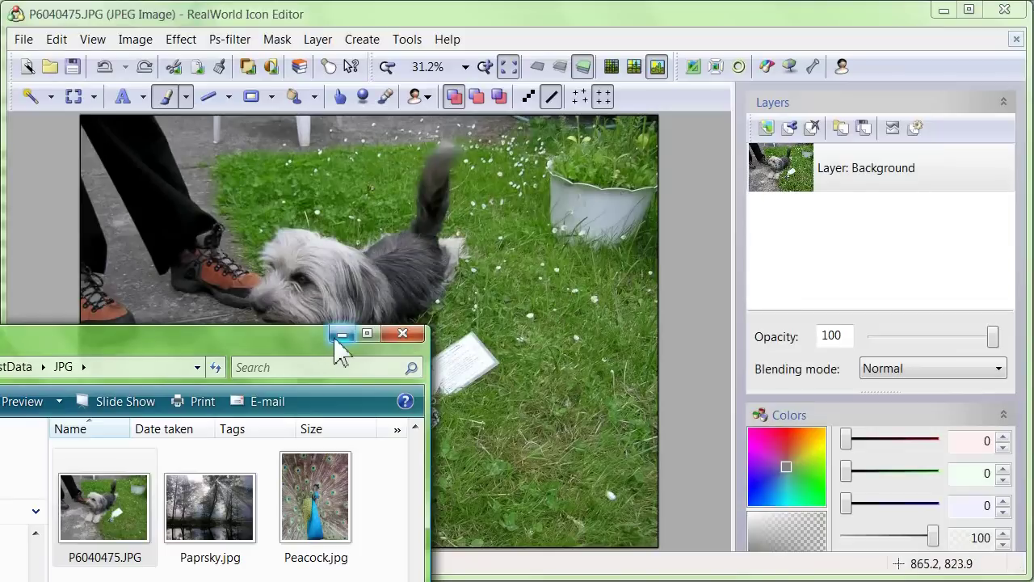
click(340, 335)
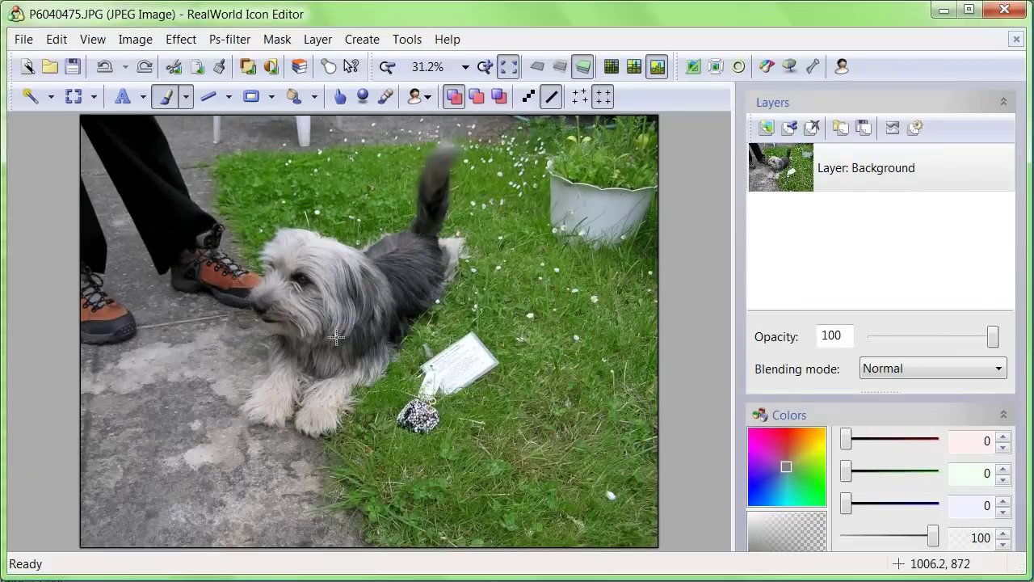
- Crop the photo to a rectangular selection of about 1137x1221 pixels around the dog
click(74, 98)
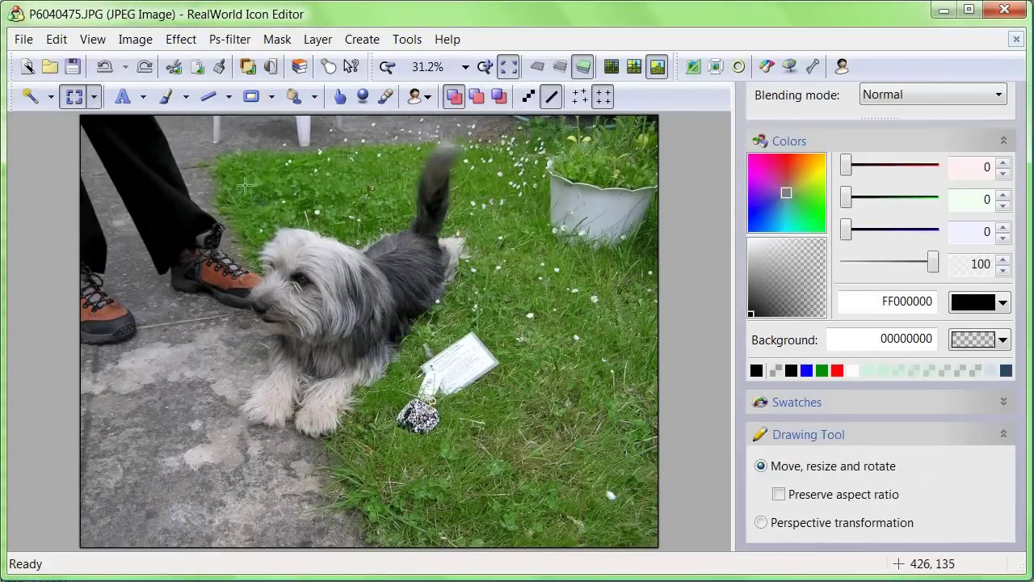
drag(207, 138, 492, 444)
right_click(357, 248)
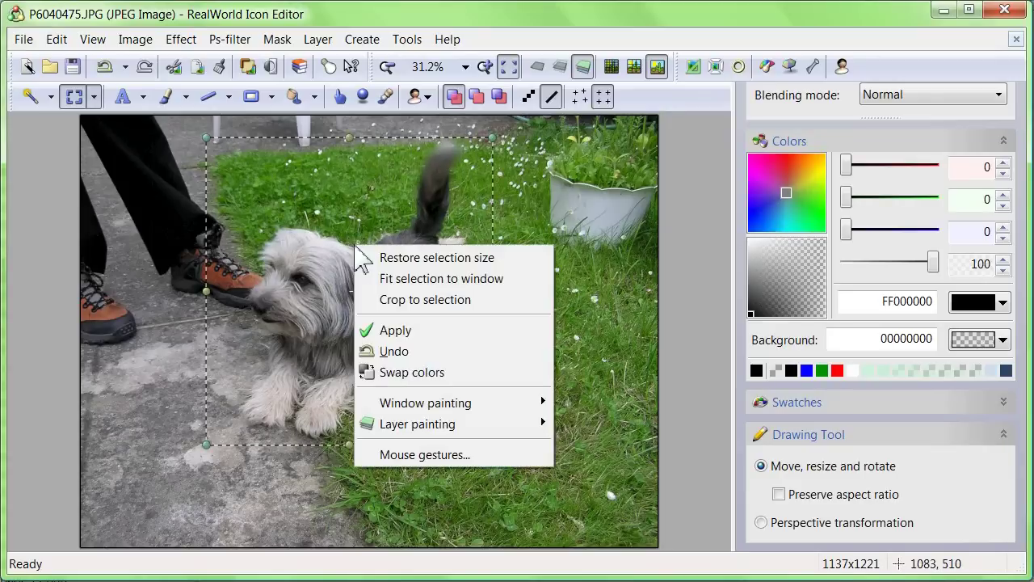
click(408, 299)
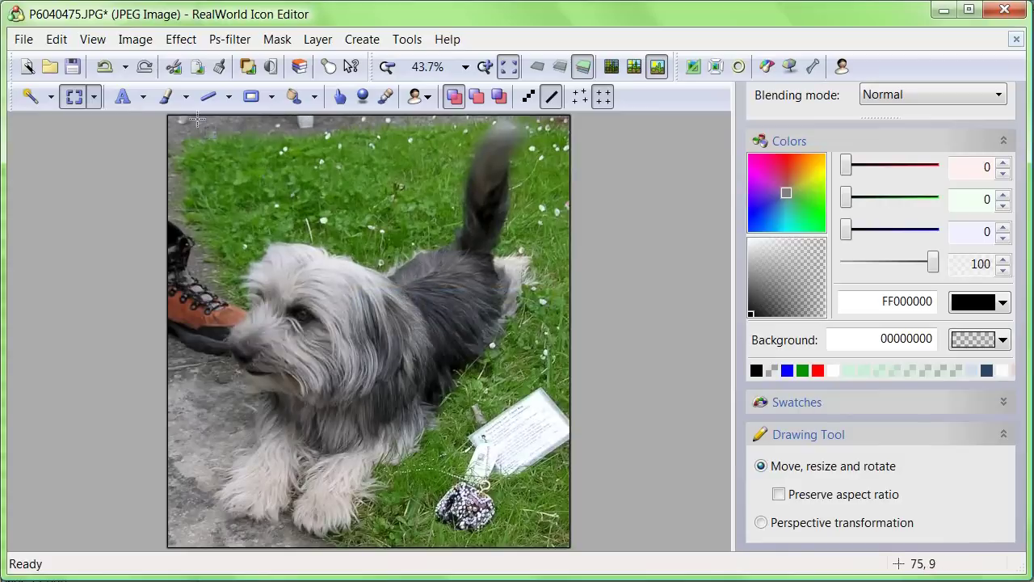
- Choose the Pencil tool and set the drawing color to fully transparent, 00000000
click(187, 97)
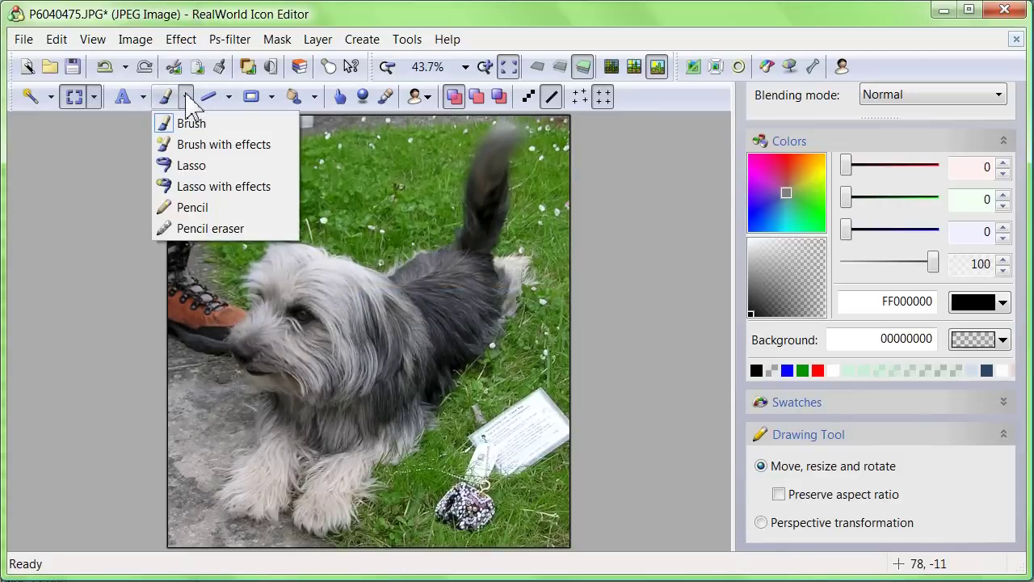
click(191, 208)
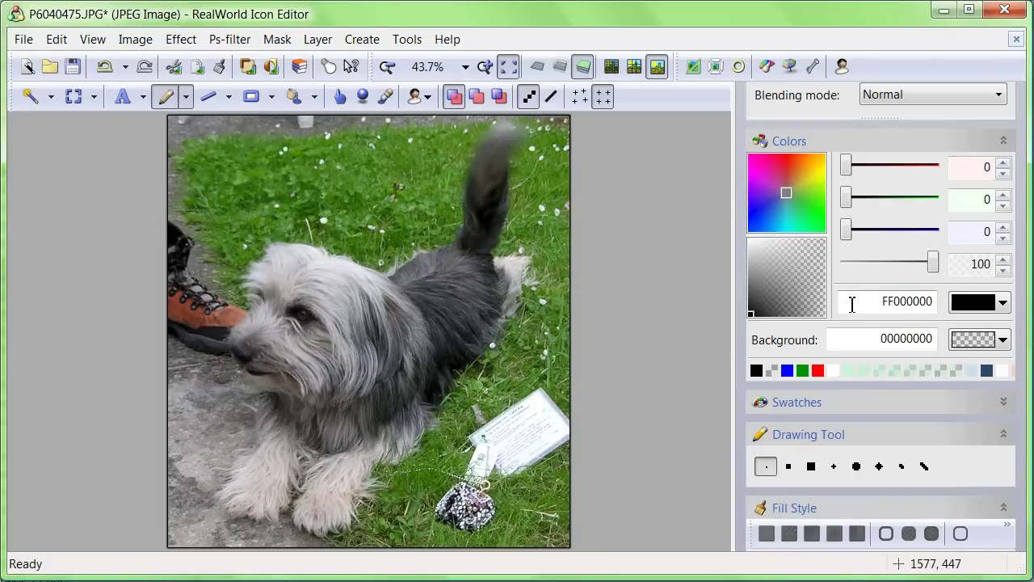
click(1003, 304)
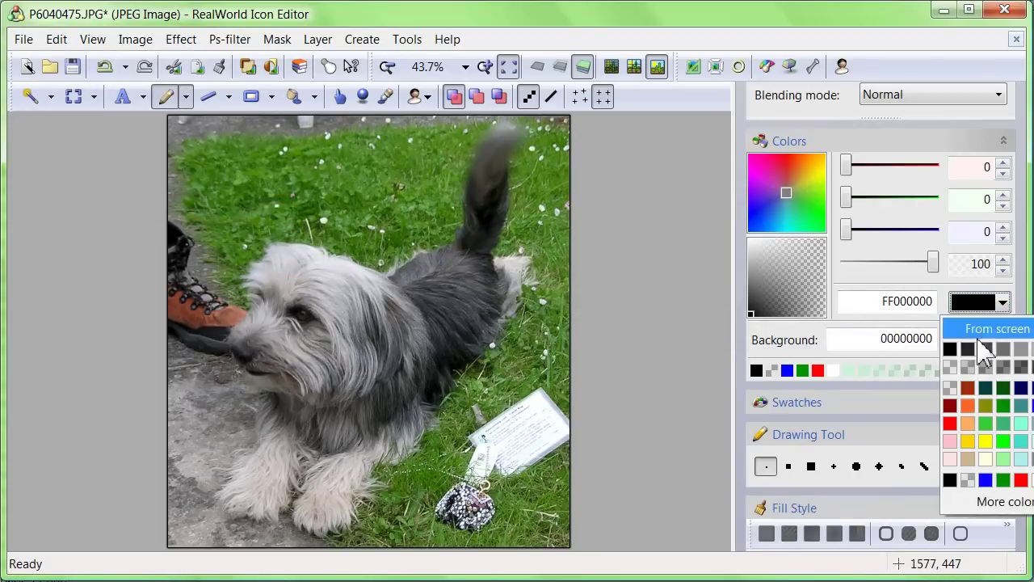
click(968, 479)
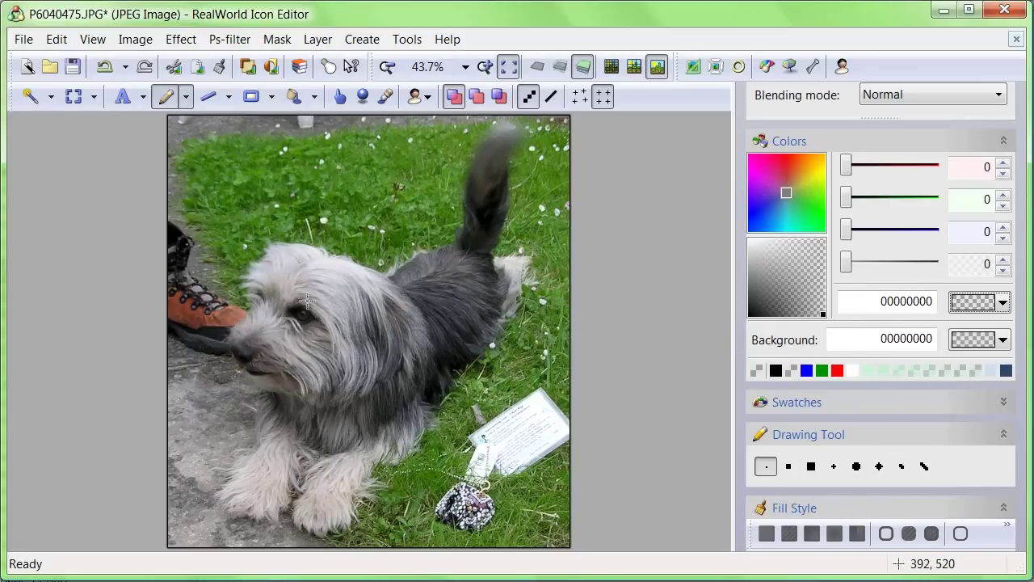
- Trace a one-pixel transparent outline from the base of the dog's tail along the back to the head
scroll(389, 272, up, 1)
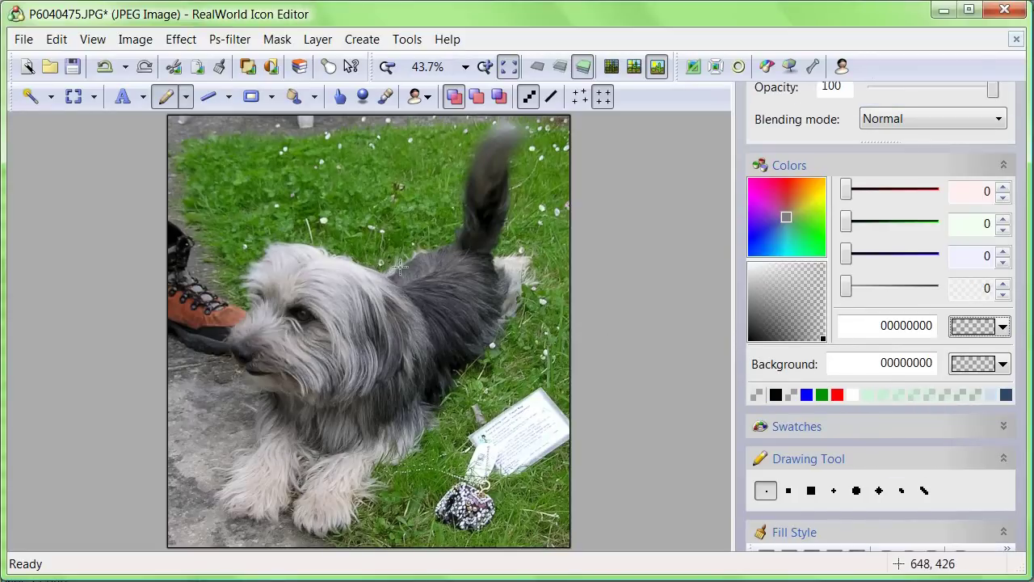
click(406, 262)
scroll(394, 268, up, 4)
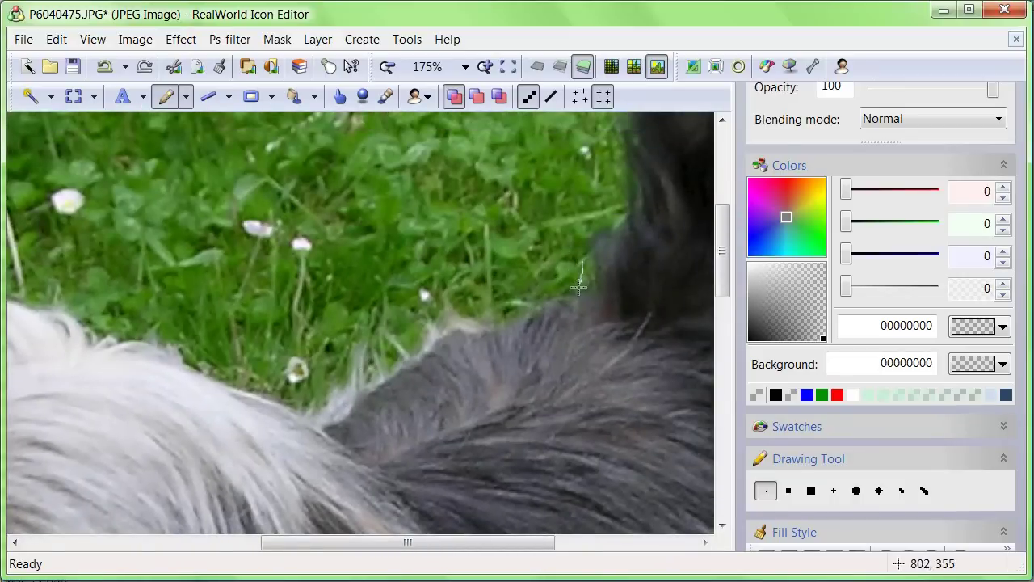
drag(543, 301, 496, 321)
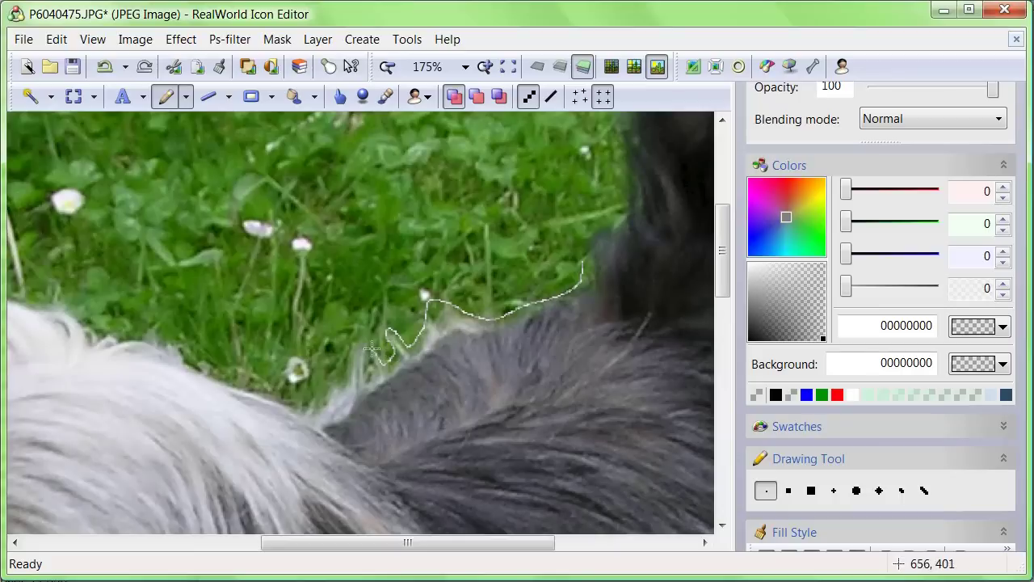
drag(327, 398, 259, 388)
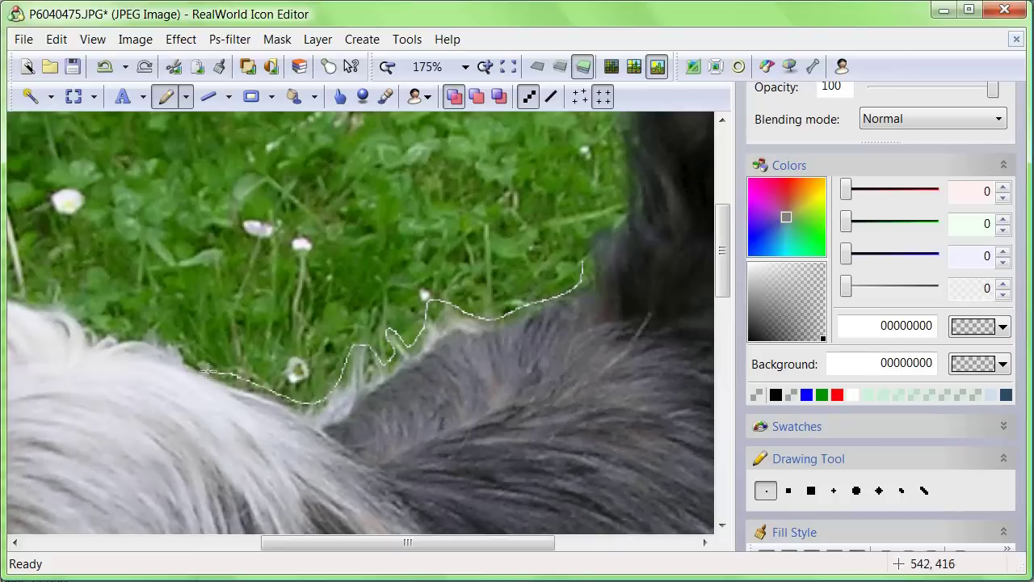
drag(36, 299, 24, 296)
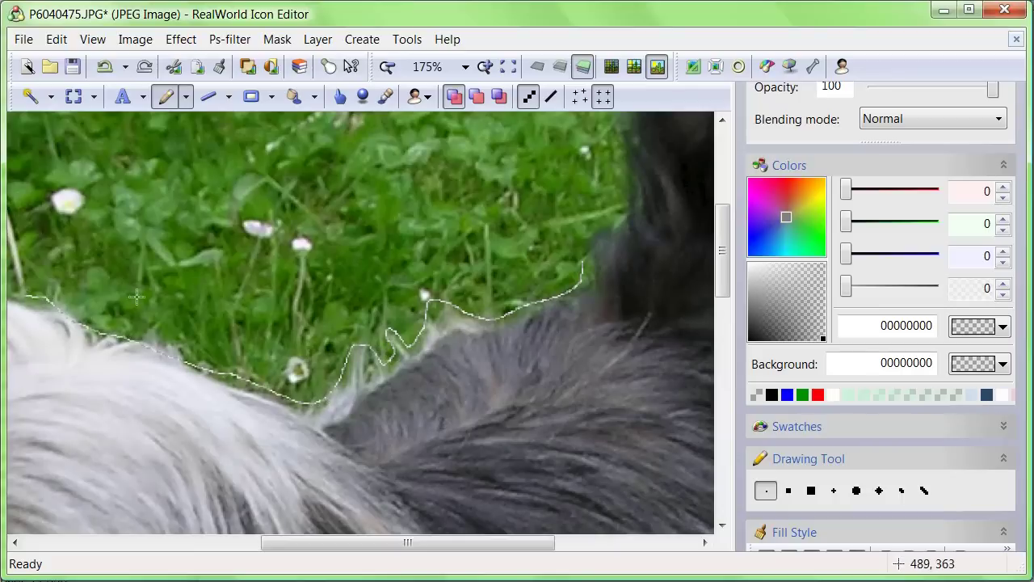
- Continue the transparent outline over the top of the dog's head and down the face to the chin
drag(149, 296, 573, 307)
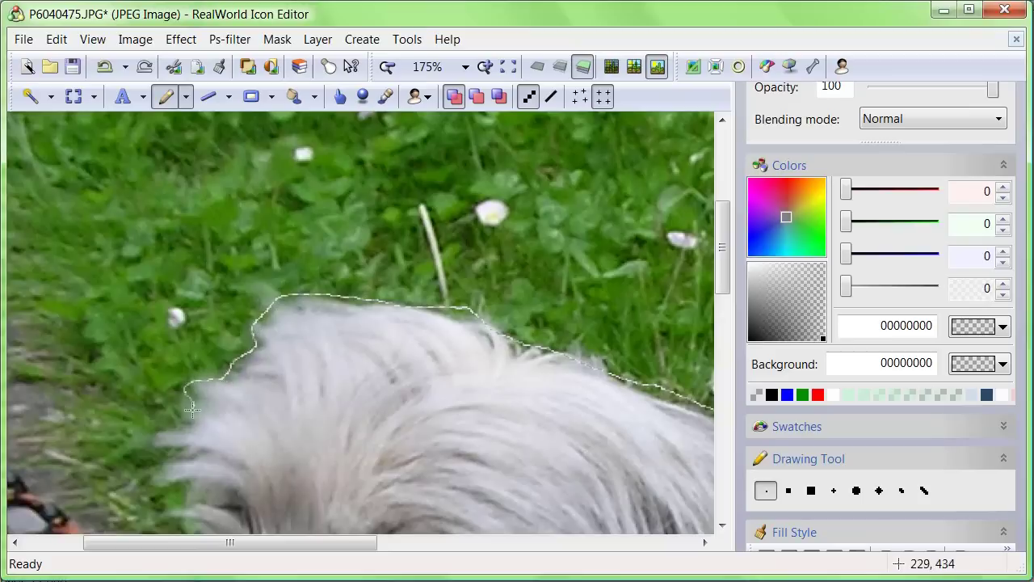
mouse_move(164, 437)
mouse_down()
mouse_move(179, 460)
mouse_move(184, 450)
mouse_move(155, 479)
mouse_move(178, 494)
mouse_move(160, 513)
mouse_move(182, 525)
mouse_move(215, 217)
mouse_move(228, 221)
mouse_move(232, 236)
mouse_move(213, 222)
mouse_move(228, 243)
mouse_move(209, 282)
mouse_move(141, 356)
mouse_up()
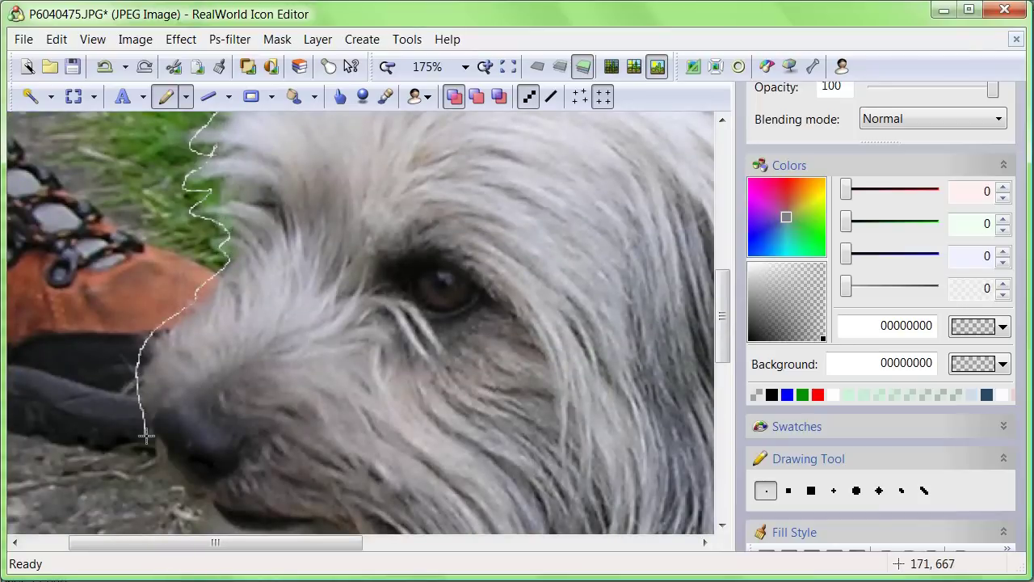
mouse_move(149, 440)
mouse_down()
mouse_move(202, 512)
mouse_move(135, 261)
mouse_up()
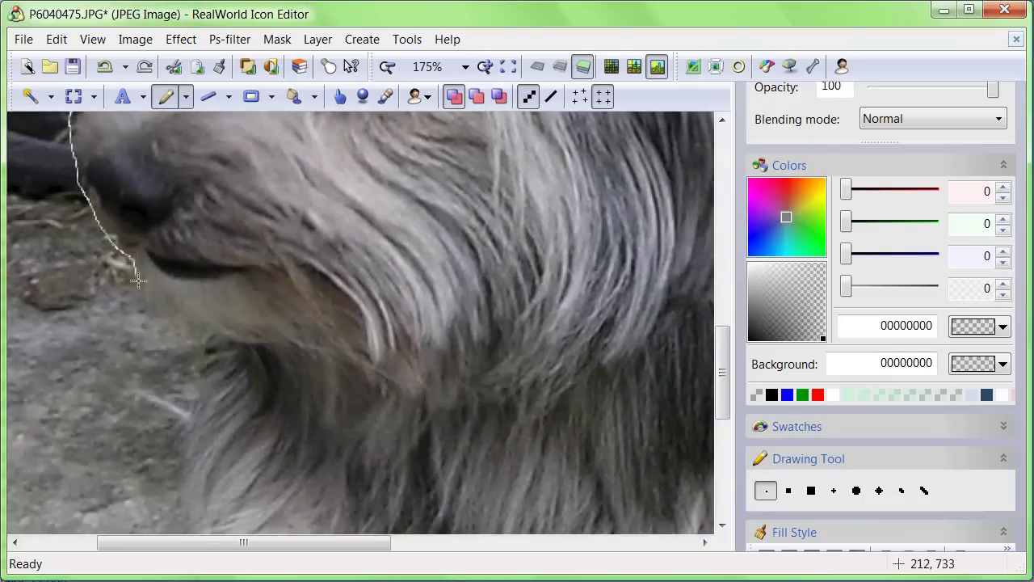
- Continue the transparent outline from the chin down the chest and around both front paws, up to the elbow fur
mouse_move(157, 321)
mouse_down()
mouse_move(212, 344)
mouse_move(181, 428)
mouse_move(178, 488)
mouse_move(196, 146)
mouse_up()
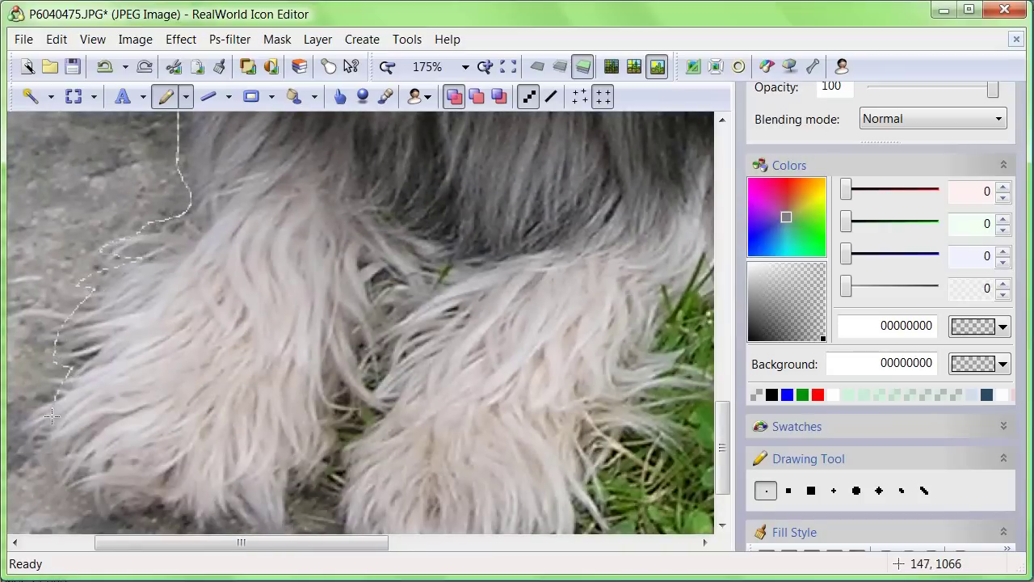
mouse_move(68, 476)
mouse_down()
mouse_move(82, 497)
mouse_move(141, 522)
mouse_move(274, 533)
mouse_move(323, 478)
mouse_move(332, 412)
mouse_move(353, 384)
mouse_move(376, 400)
mouse_move(339, 465)
mouse_move(345, 520)
mouse_move(346, 360)
mouse_up()
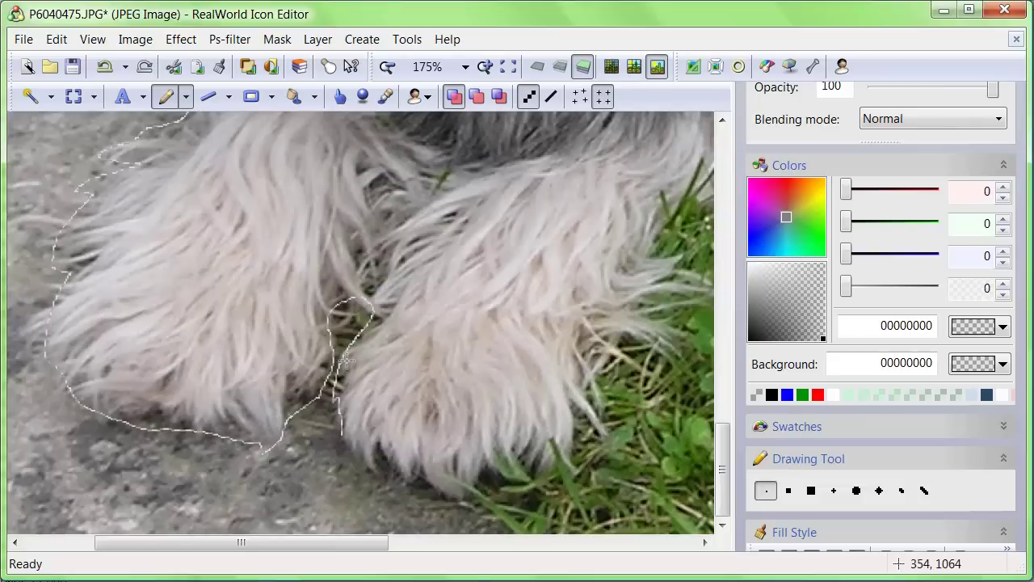
mouse_move(341, 440)
mouse_down()
mouse_move(376, 475)
mouse_move(384, 454)
mouse_move(417, 486)
mouse_move(424, 471)
mouse_move(462, 500)
mouse_move(477, 482)
mouse_move(542, 483)
mouse_move(574, 473)
mouse_move(577, 423)
mouse_move(624, 447)
mouse_move(601, 379)
mouse_move(627, 343)
mouse_move(688, 356)
mouse_move(667, 313)
mouse_move(242, 365)
mouse_move(279, 348)
mouse_move(289, 326)
mouse_move(254, 306)
mouse_move(258, 270)
mouse_move(324, 264)
mouse_move(399, 225)
mouse_move(430, 198)
mouse_move(438, 151)
mouse_move(374, 321)
mouse_move(294, 471)
mouse_move(334, 458)
mouse_move(284, 486)
mouse_move(332, 443)
mouse_up()
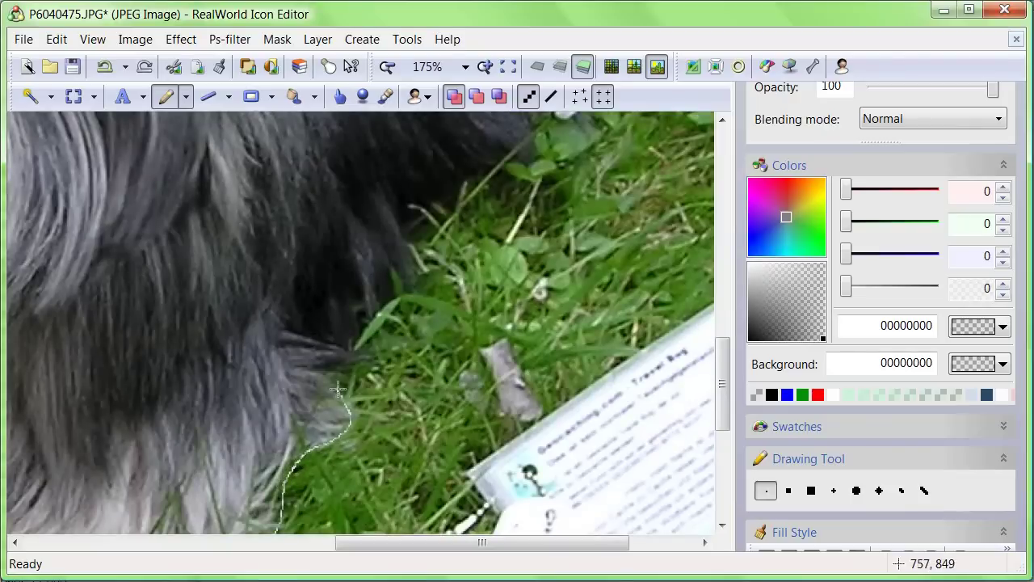
- Complete the transparent outline along the dog's belly and flank, closing it across the back and leaving out the tail
mouse_move(338, 390)
mouse_down()
mouse_move(356, 343)
mouse_move(381, 331)
mouse_move(423, 255)
mouse_move(420, 224)
mouse_move(497, 186)
mouse_move(533, 181)
mouse_move(549, 146)
mouse_move(544, 126)
mouse_move(351, 494)
mouse_up()
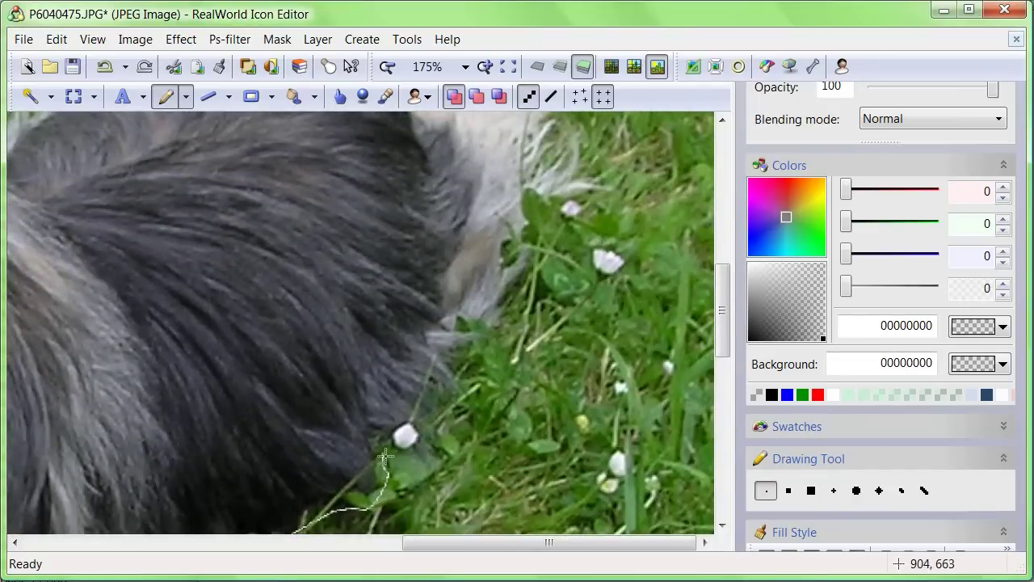
mouse_move(402, 431)
mouse_down()
mouse_move(441, 427)
mouse_move(462, 360)
mouse_move(497, 317)
mouse_move(534, 236)
mouse_up()
scroll(499, 362, down, 2)
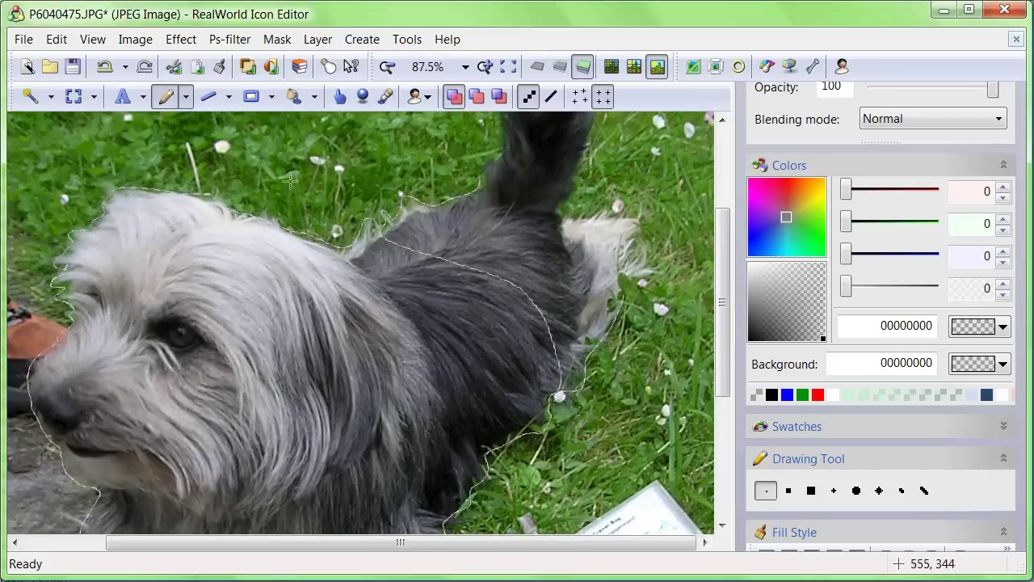
- Clear the background around the outlined dog with a simple transparent flood fill in Alpha mode
click(295, 95)
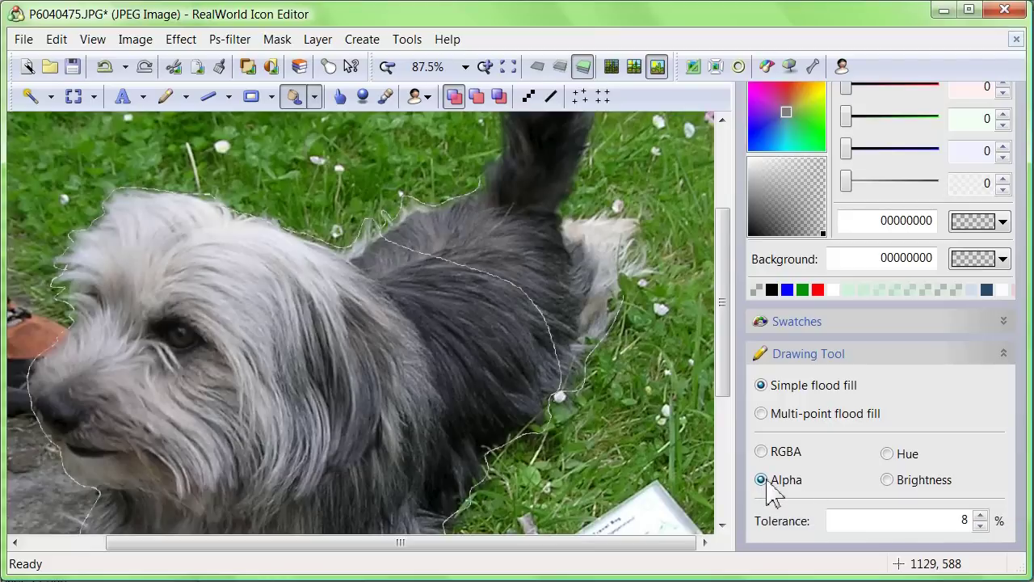
click(630, 246)
scroll(638, 259, down, 2)
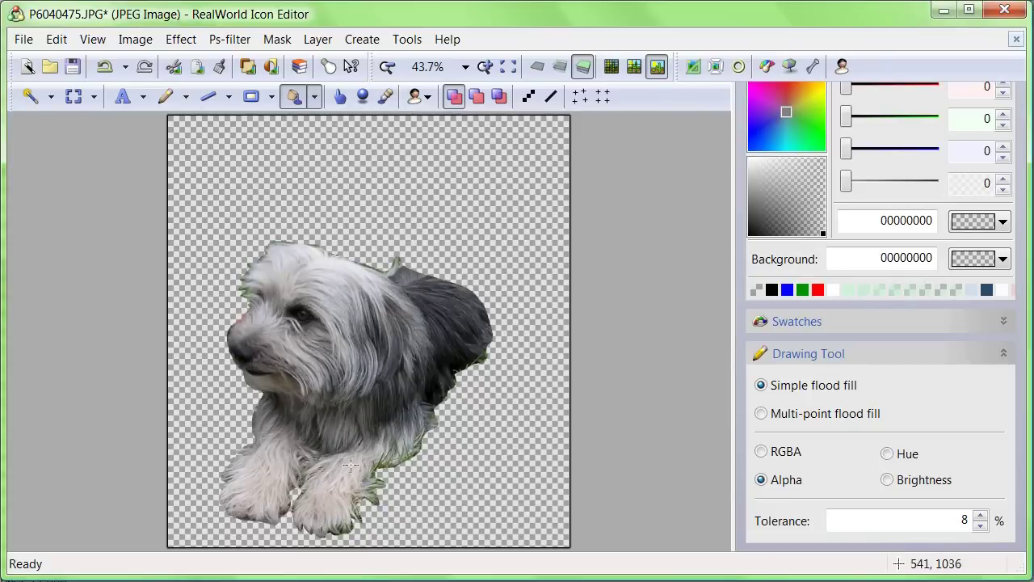
- Erase the green grass fringe along the dog's back and head with a transparent 11-pixel circular Brush
click(186, 97)
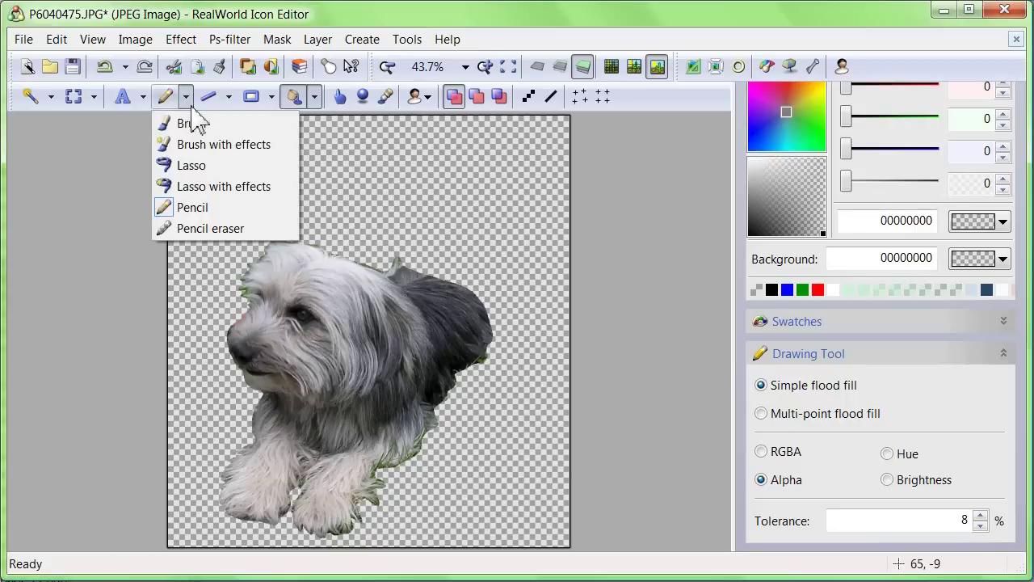
click(194, 123)
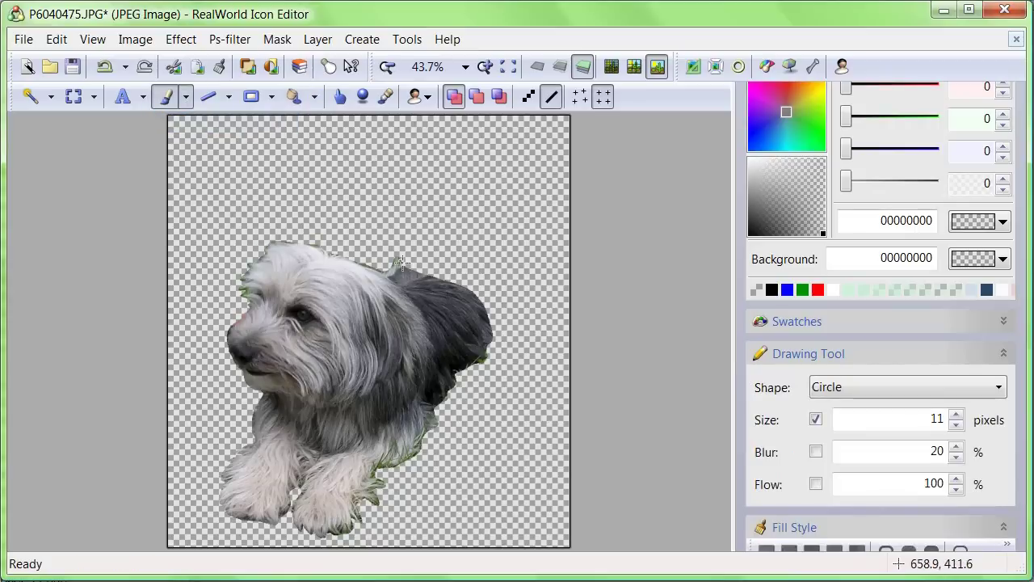
scroll(403, 260, up, 5)
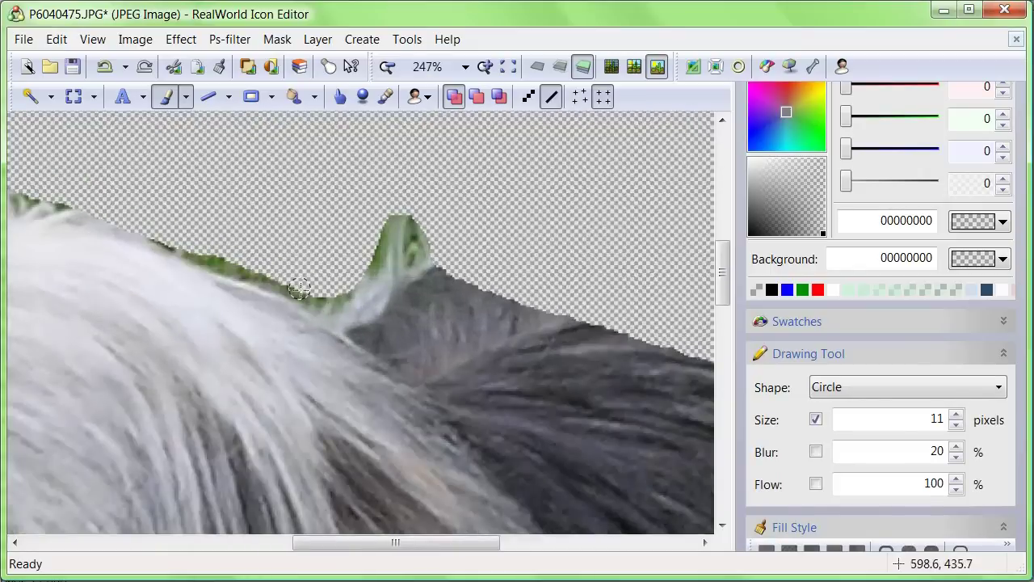
mouse_move(336, 295)
mouse_down()
mouse_move(389, 220)
mouse_move(412, 220)
mouse_move(412, 249)
mouse_move(423, 254)
mouse_move(427, 243)
mouse_move(403, 226)
mouse_move(393, 261)
mouse_move(300, 292)
mouse_move(335, 301)
mouse_move(161, 244)
mouse_move(139, 224)
mouse_move(203, 261)
mouse_move(531, 332)
mouse_up()
mouse_move(430, 293)
mouse_down()
mouse_move(398, 275)
mouse_move(374, 280)
mouse_move(371, 267)
mouse_move(349, 280)
mouse_move(337, 253)
mouse_move(308, 238)
mouse_move(199, 211)
mouse_move(595, 298)
mouse_move(450, 244)
mouse_move(482, 251)
mouse_move(331, 253)
mouse_move(293, 274)
mouse_move(281, 304)
mouse_move(288, 325)
mouse_move(248, 369)
mouse_move(209, 371)
mouse_move(192, 385)
mouse_move(206, 397)
mouse_move(186, 429)
mouse_move(151, 448)
mouse_move(162, 479)
mouse_move(157, 477)
mouse_up()
mouse_move(232, 441)
mouse_down()
mouse_move(335, 201)
mouse_move(311, 226)
mouse_move(282, 230)
mouse_move(250, 267)
mouse_move(254, 278)
mouse_move(291, 279)
mouse_move(251, 311)
mouse_move(302, 345)
mouse_move(298, 363)
mouse_move(314, 382)
mouse_move(291, 272)
mouse_move(292, 288)
mouse_move(261, 302)
mouse_move(313, 355)
mouse_up()
- Brush away the green and orange background remnants between the dog's brow and the top of its muzzle
scroll(313, 355, down, 3)
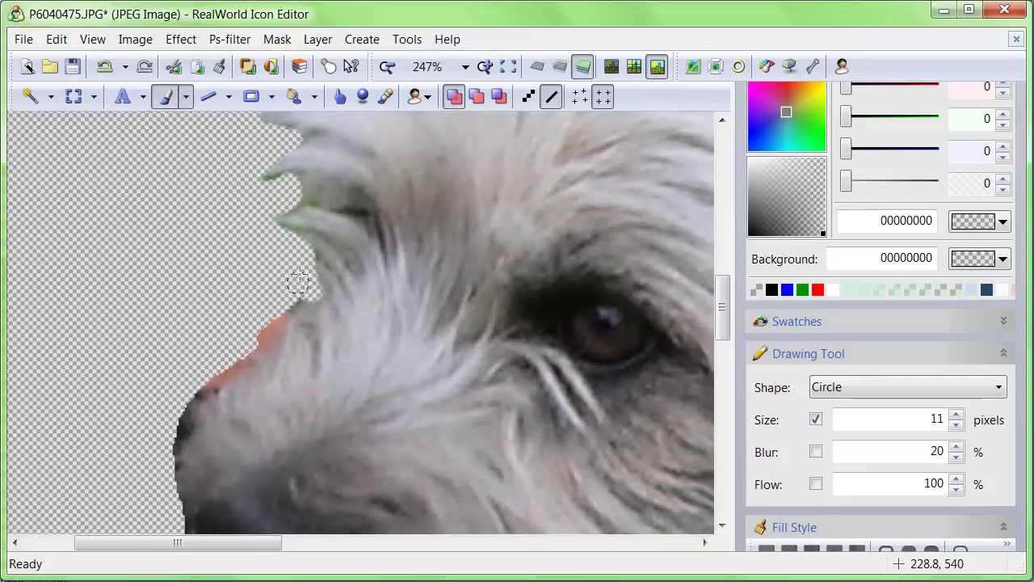
mouse_move(305, 275)
mouse_down()
mouse_move(194, 364)
mouse_move(236, 347)
mouse_move(308, 280)
mouse_up()
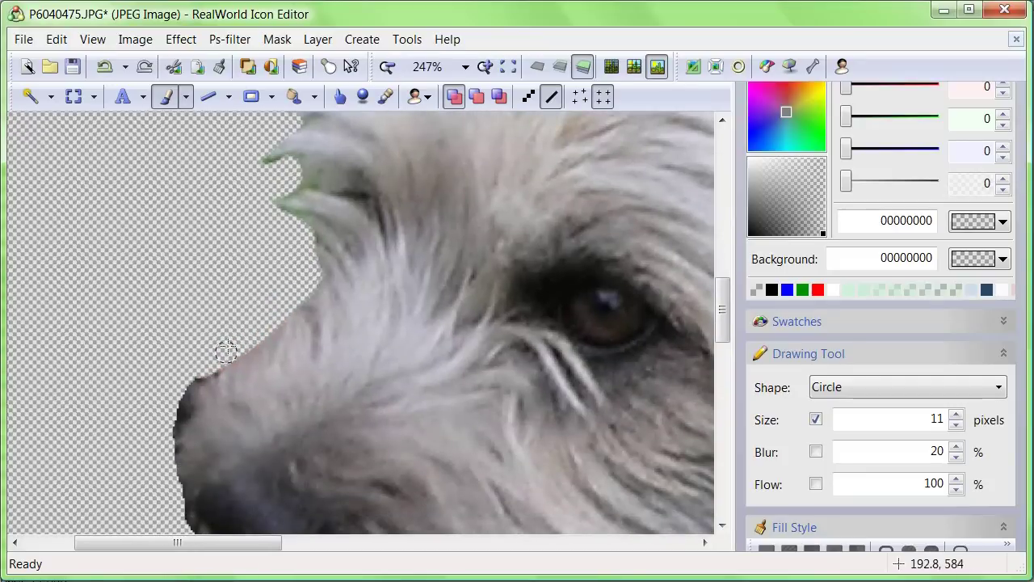
mouse_move(226, 347)
mouse_down()
mouse_move(239, 292)
mouse_move(309, 140)
mouse_move(300, 168)
mouse_move(260, 190)
mouse_move(248, 263)
mouse_up()
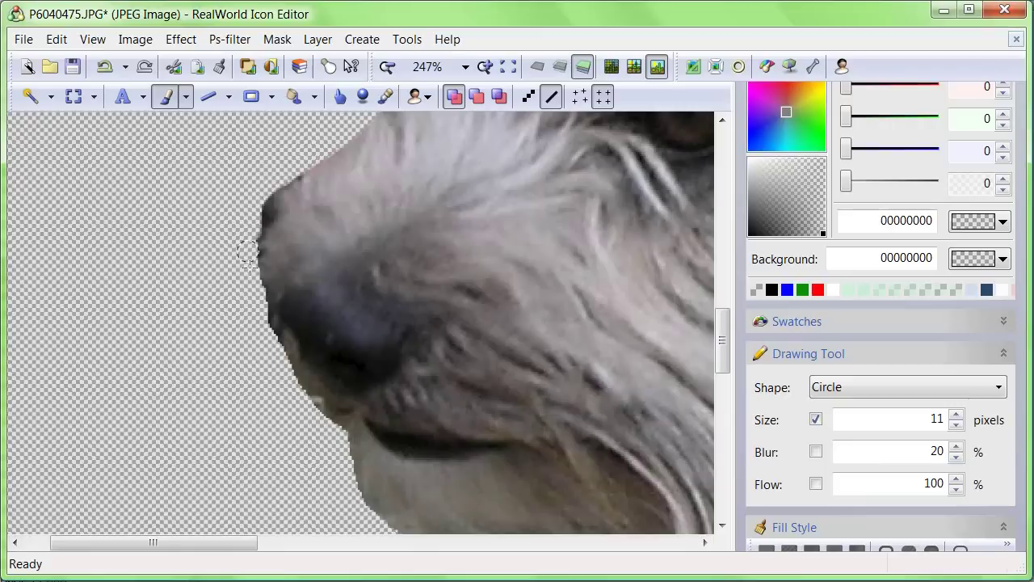
- Brush away the background fringe from the dog's chin down the chest and around the front paw beneath its muzzle
mouse_move(264, 363)
mouse_down()
mouse_move(265, 329)
mouse_move(340, 441)
mouse_move(265, 324)
mouse_move(248, 243)
mouse_up()
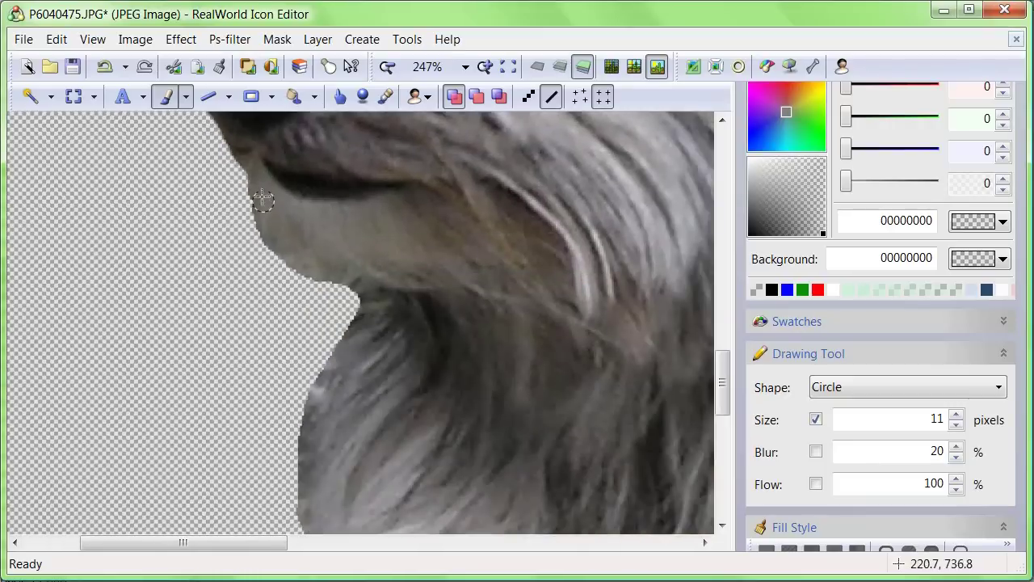
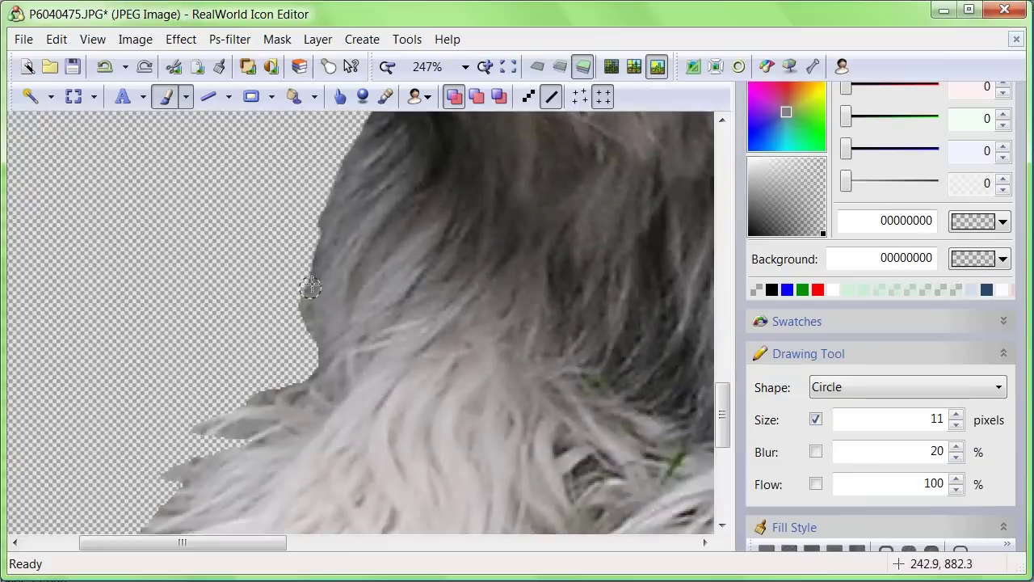
mouse_move(271, 388)
mouse_down()
mouse_move(191, 408)
mouse_move(245, 439)
mouse_move(237, 409)
mouse_move(335, 273)
mouse_up()
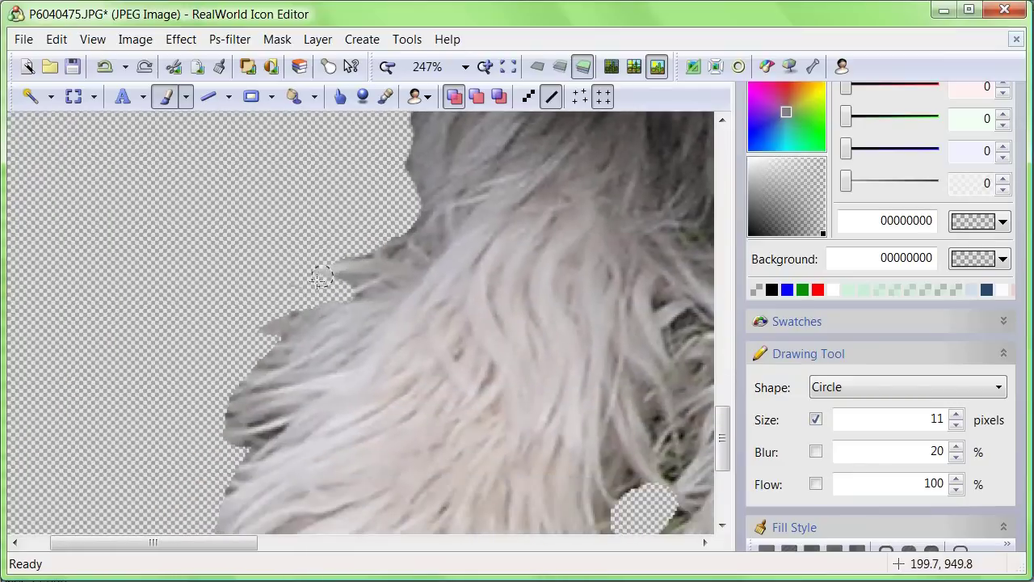
mouse_move(261, 344)
mouse_down()
mouse_move(218, 404)
mouse_move(227, 447)
mouse_move(257, 439)
mouse_move(215, 487)
mouse_up()
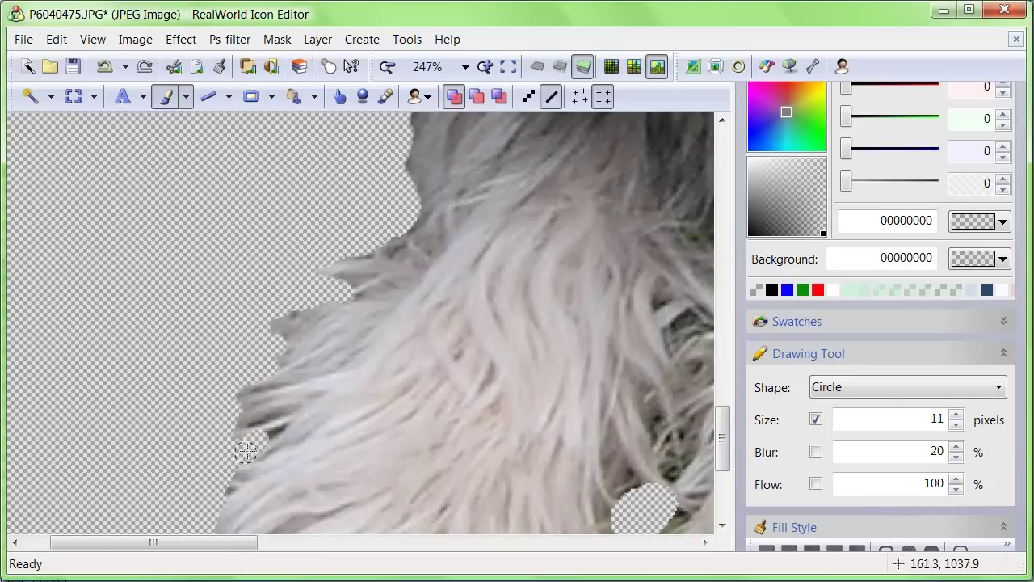
mouse_move(246, 452)
mouse_down()
mouse_move(245, 348)
mouse_move(270, 167)
mouse_move(292, 197)
mouse_move(276, 173)
mouse_move(250, 209)
mouse_up()
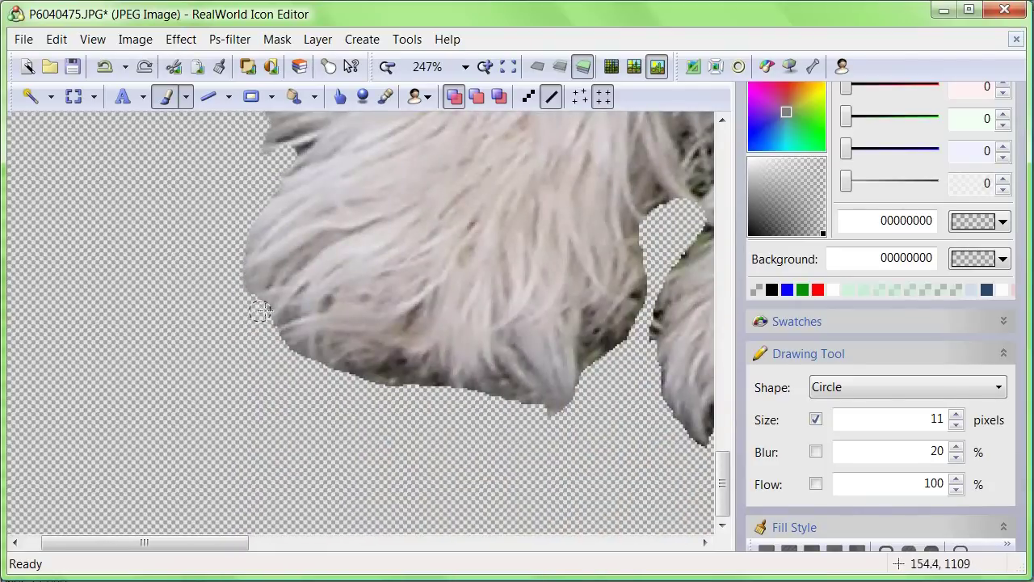
mouse_move(260, 311)
mouse_down()
mouse_move(291, 333)
mouse_move(293, 356)
mouse_move(349, 381)
mouse_move(469, 403)
mouse_move(393, 375)
mouse_move(397, 360)
mouse_move(477, 404)
mouse_move(562, 413)
mouse_move(587, 388)
mouse_move(594, 337)
mouse_move(612, 350)
mouse_move(648, 306)
mouse_move(673, 226)
mouse_up()
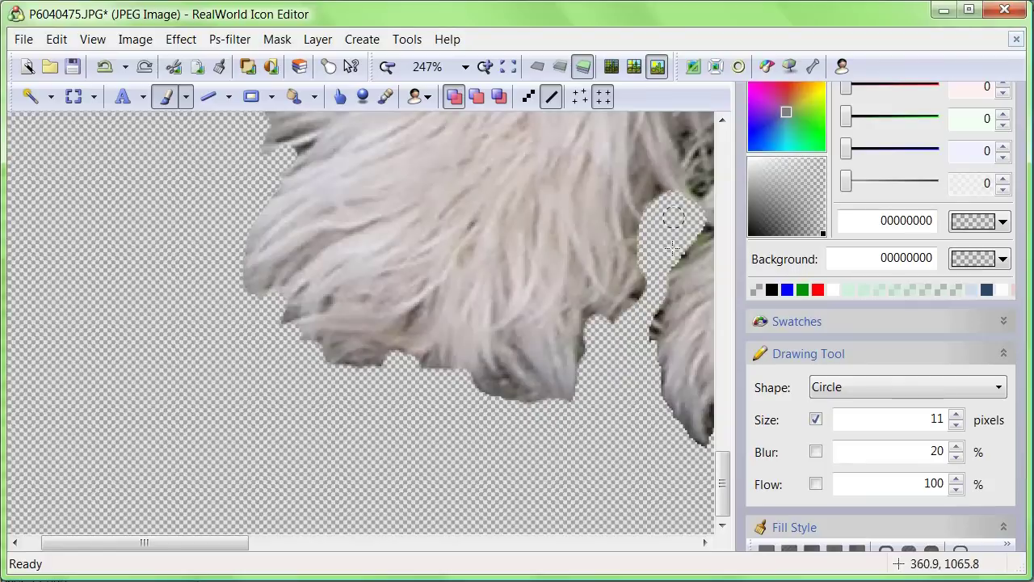
- Erase the background remaining in the gap between the dog's two front legs, up to the chest fur
drag(661, 279, 391, 367)
mouse_move(395, 311)
mouse_down()
mouse_move(430, 282)
mouse_move(420, 220)
mouse_move(426, 327)
mouse_move(378, 421)
mouse_up()
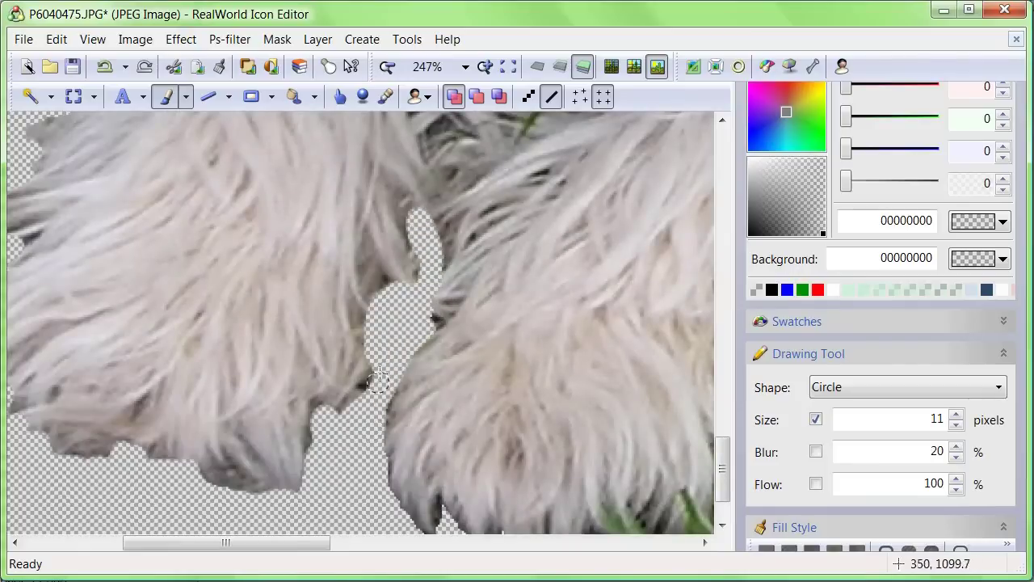
drag(378, 382, 361, 410)
mouse_move(451, 272)
mouse_down()
mouse_move(325, 351)
mouse_move(341, 324)
mouse_move(331, 273)
mouse_move(359, 334)
mouse_move(357, 310)
mouse_move(440, 287)
mouse_move(433, 267)
mouse_move(398, 290)
mouse_move(348, 269)
mouse_move(435, 272)
mouse_move(371, 253)
mouse_move(404, 299)
mouse_move(368, 298)
mouse_move(379, 311)
mouse_move(381, 283)
mouse_move(353, 258)
mouse_move(327, 260)
mouse_move(407, 257)
mouse_move(434, 268)
mouse_move(407, 270)
mouse_up()
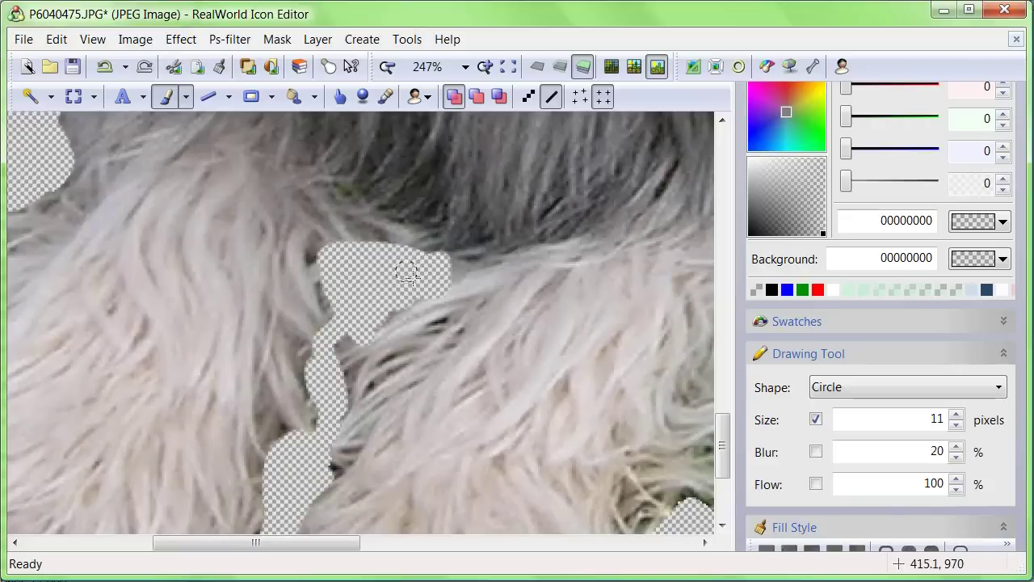
- Erase the green grass and dark fringe around the toes and outer side of the second front paw
scroll(395, 291, down, 2)
scroll(394, 291, down, 2)
drag(347, 413, 253, 413)
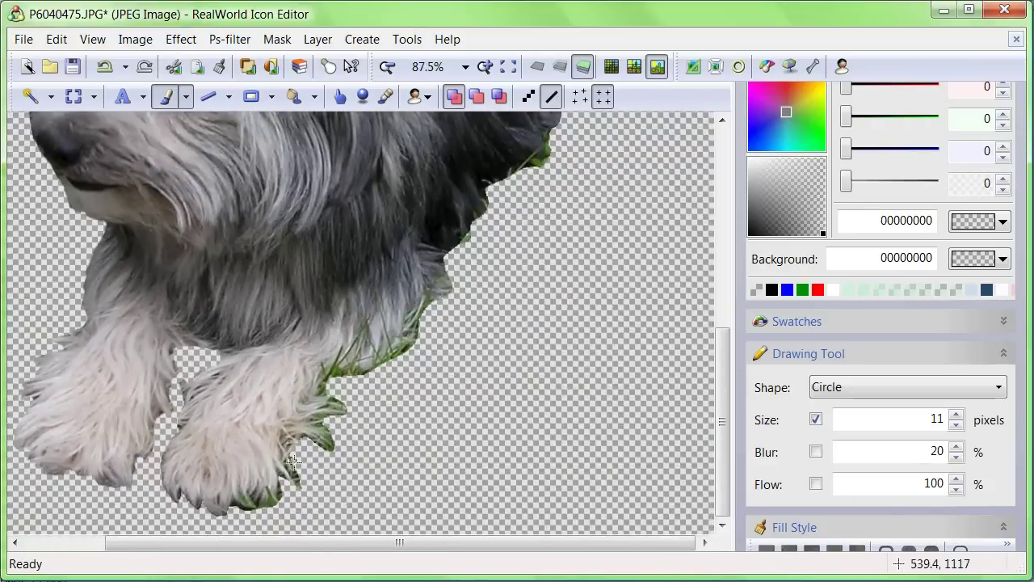
scroll(208, 497, up, 3)
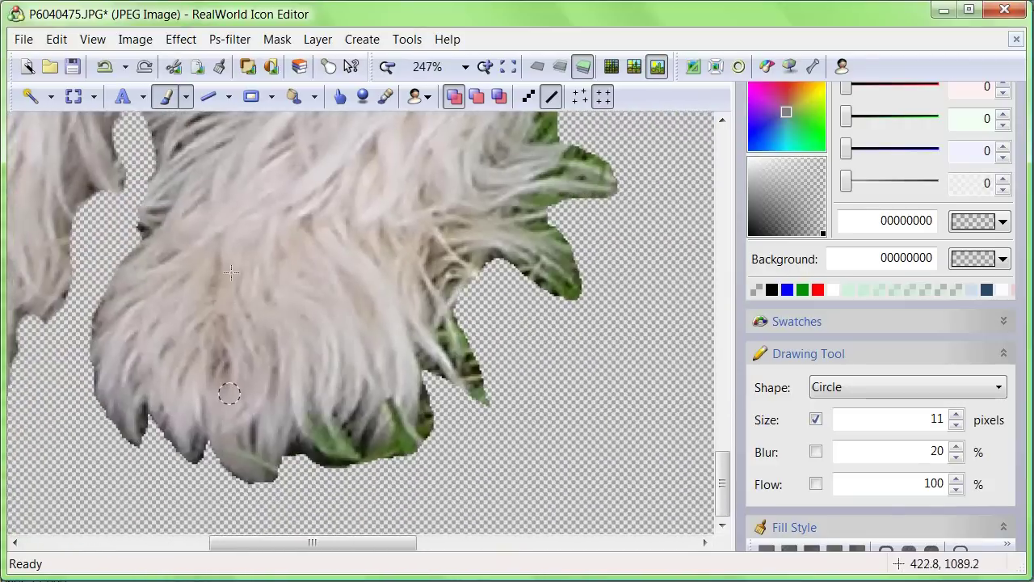
mouse_move(287, 487)
mouse_down()
mouse_move(306, 454)
mouse_move(356, 474)
mouse_move(329, 445)
mouse_move(399, 462)
mouse_move(393, 418)
mouse_move(425, 467)
mouse_move(426, 359)
mouse_move(484, 407)
mouse_move(450, 351)
mouse_move(453, 319)
mouse_move(490, 373)
mouse_move(472, 333)
mouse_up()
mouse_move(475, 383)
mouse_down()
mouse_move(413, 428)
mouse_move(415, 448)
mouse_up()
drag(495, 335, 389, 434)
mouse_move(365, 394)
mouse_down()
mouse_move(380, 372)
mouse_move(422, 380)
mouse_move(459, 409)
mouse_move(410, 368)
mouse_move(474, 400)
mouse_move(443, 334)
mouse_move(416, 321)
mouse_move(459, 379)
mouse_move(423, 311)
mouse_move(501, 306)
mouse_move(444, 304)
mouse_move(496, 267)
mouse_move(465, 259)
mouse_move(472, 282)
mouse_move(446, 268)
mouse_move(451, 204)
mouse_move(421, 237)
mouse_move(441, 220)
mouse_move(435, 266)
mouse_up()
- Brush away the grass remnants along the underside of the belly and the tuft sticking out of the flank
mouse_move(444, 215)
mouse_down()
mouse_move(476, 227)
mouse_move(234, 378)
mouse_move(240, 404)
mouse_up()
mouse_move(231, 379)
mouse_down()
mouse_move(213, 345)
mouse_move(241, 375)
mouse_move(244, 349)
mouse_move(329, 337)
mouse_move(327, 357)
mouse_move(351, 320)
mouse_move(453, 281)
mouse_move(469, 242)
mouse_move(437, 280)
mouse_move(470, 207)
mouse_move(407, 286)
mouse_move(344, 319)
mouse_move(430, 279)
mouse_up()
mouse_move(395, 314)
mouse_down()
mouse_move(253, 426)
mouse_move(322, 321)
mouse_move(303, 330)
mouse_move(300, 310)
mouse_move(270, 367)
mouse_up()
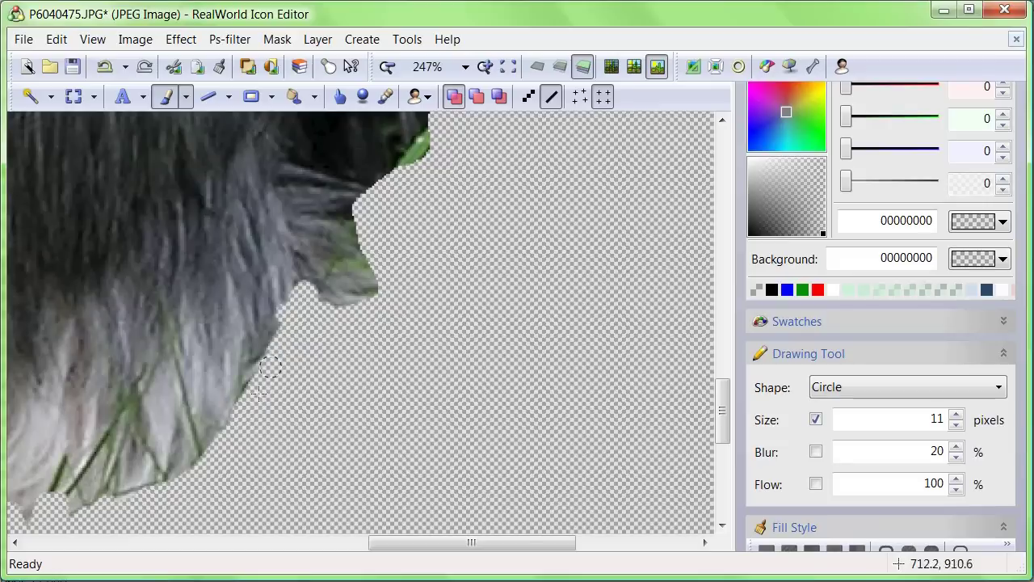
mouse_move(383, 252)
mouse_down()
mouse_move(354, 246)
mouse_move(354, 223)
mouse_move(417, 241)
mouse_move(354, 234)
mouse_move(323, 275)
mouse_move(348, 249)
mouse_up()
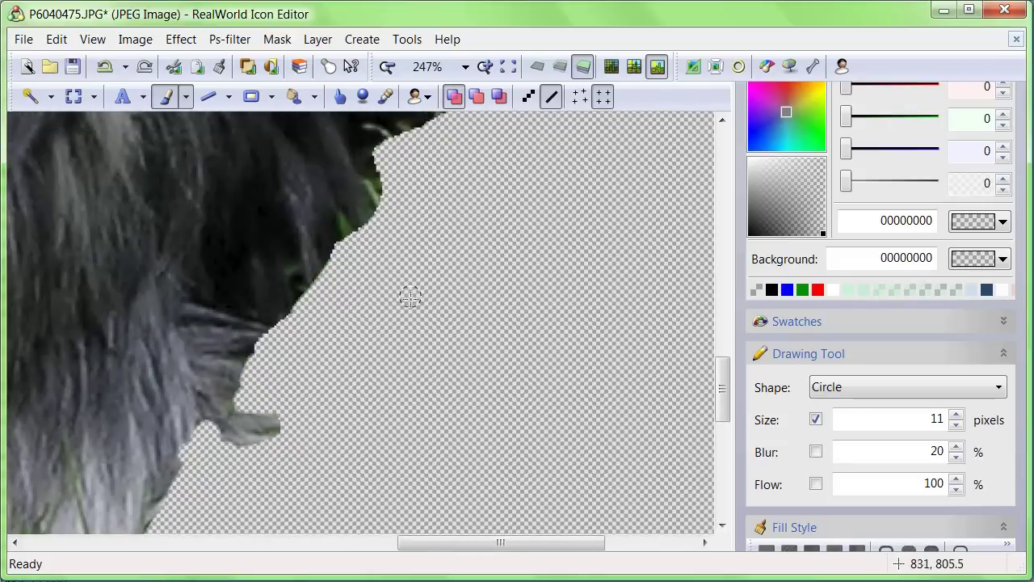
mouse_move(276, 442)
mouse_down()
mouse_move(284, 409)
mouse_move(250, 413)
mouse_move(248, 403)
mouse_up()
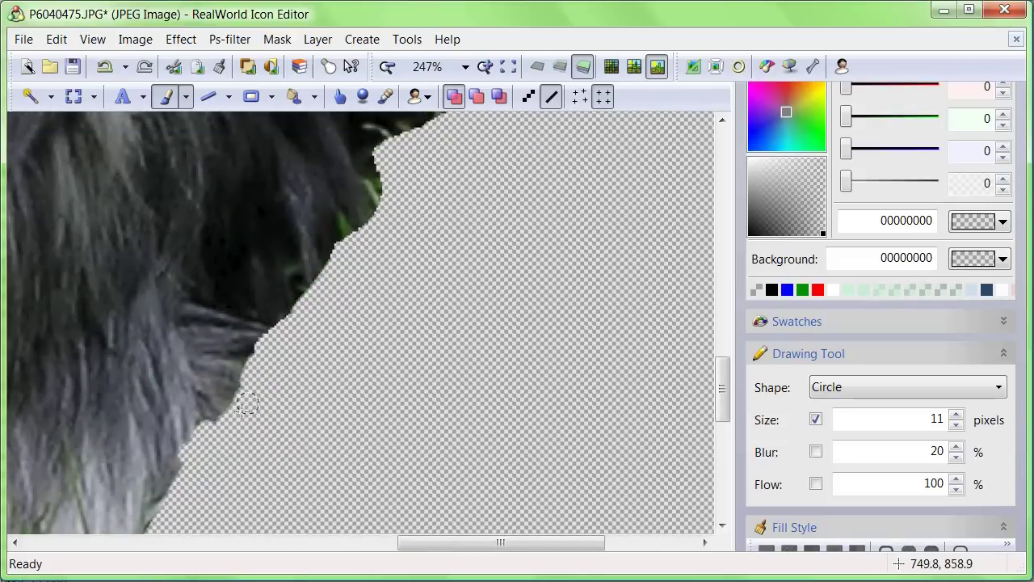
- Smooth the outline of the back and rump, erasing the pale tip behind the head and the grass under the rump
scroll(372, 352, down, 1)
scroll(372, 351, down, 1)
drag(457, 276, 349, 419)
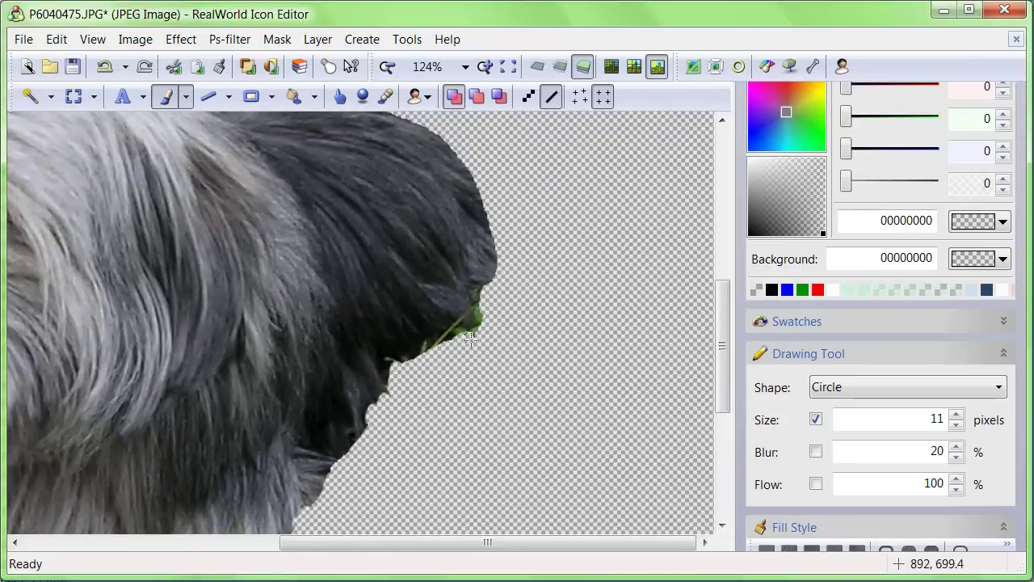
scroll(474, 349, down, 1)
scroll(374, 138, up, 1)
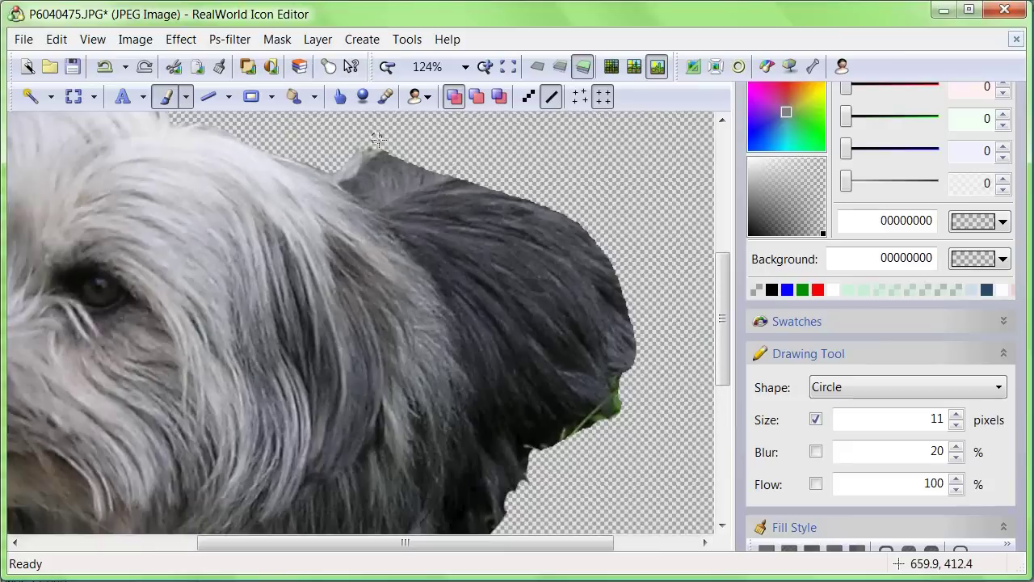
drag(427, 211, 388, 312)
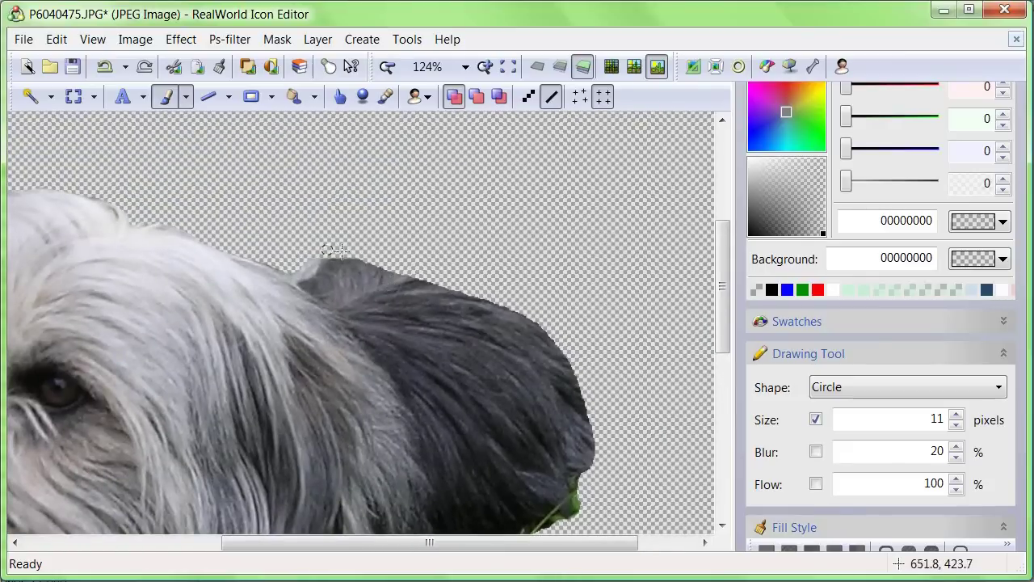
mouse_move(305, 259)
mouse_down()
mouse_move(292, 269)
mouse_move(400, 270)
mouse_up()
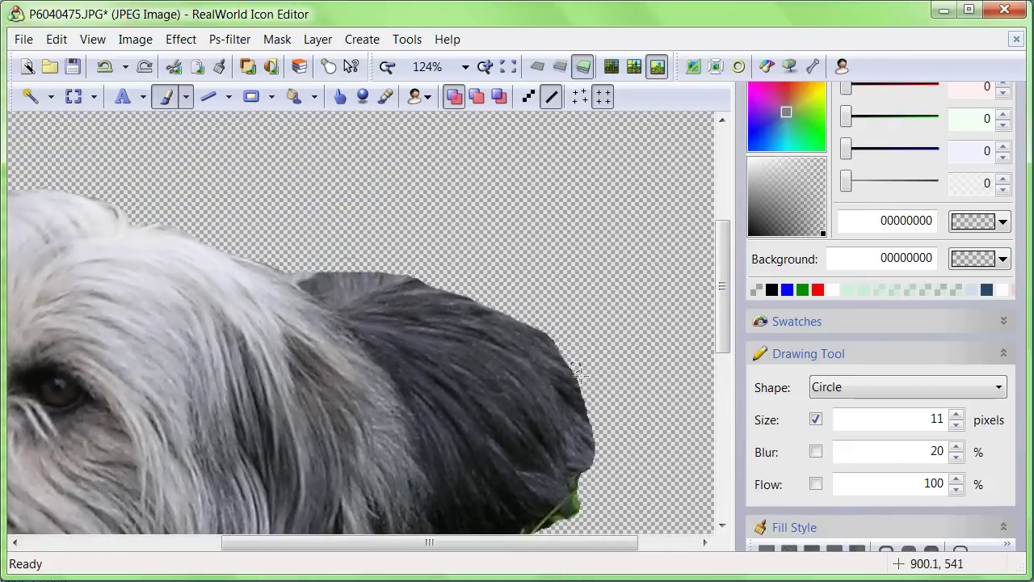
drag(606, 429, 503, 264)
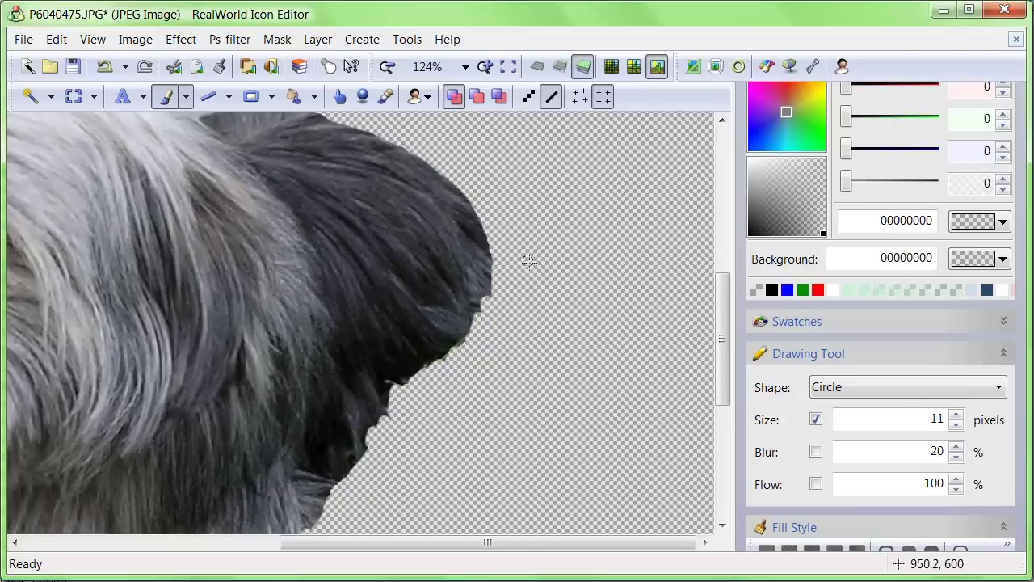
- Remove the empty border around the dog, centering it in a square at 100% image size
scroll(518, 283, down, 3)
scroll(508, 345, up, 2)
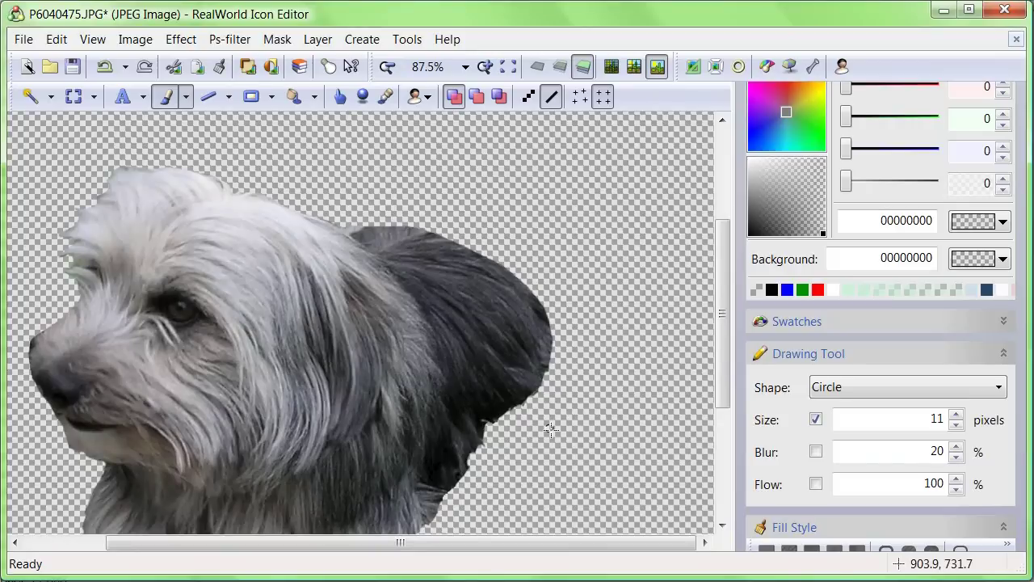
scroll(558, 365, down, 2)
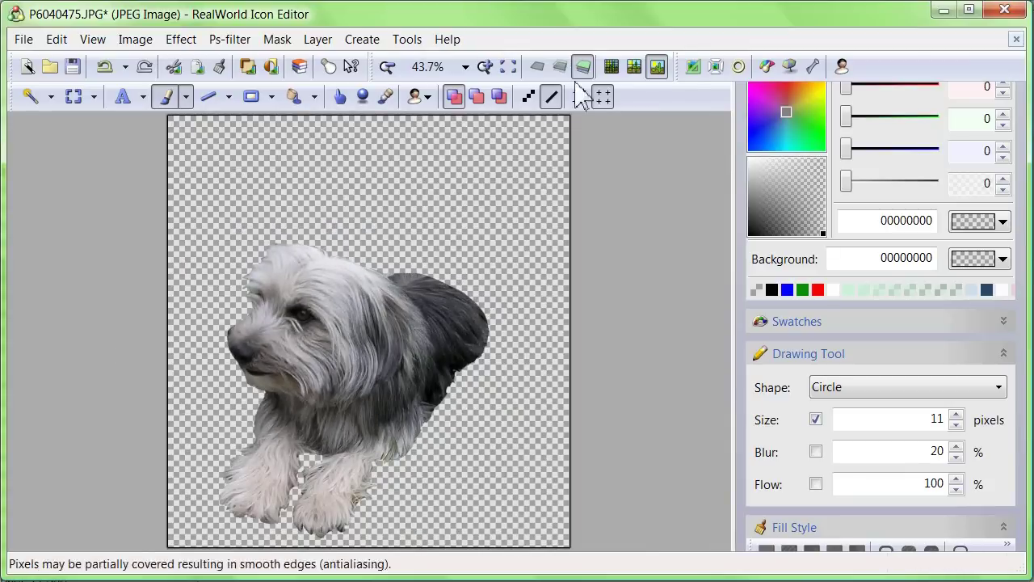
click(715, 68)
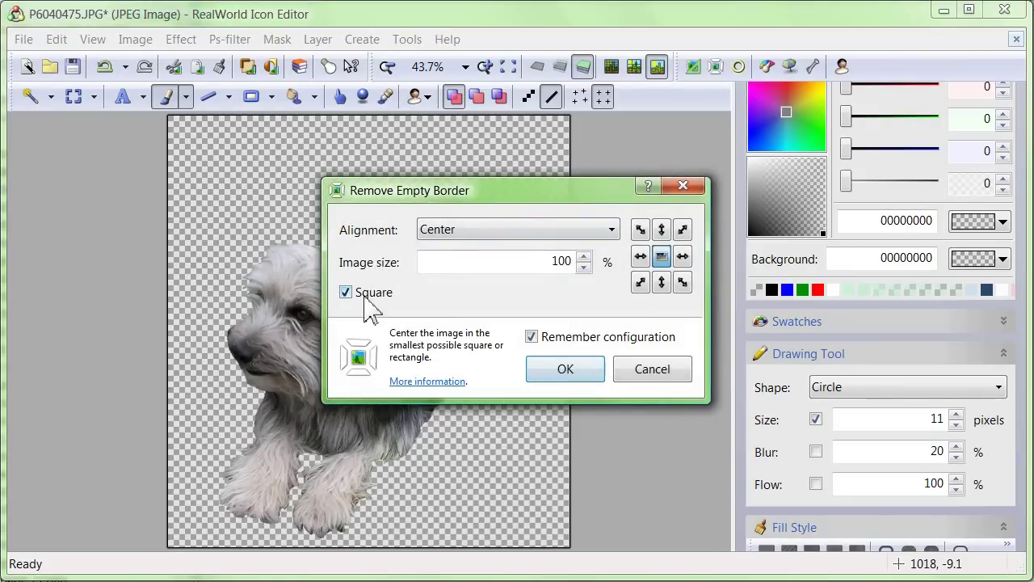
click(563, 370)
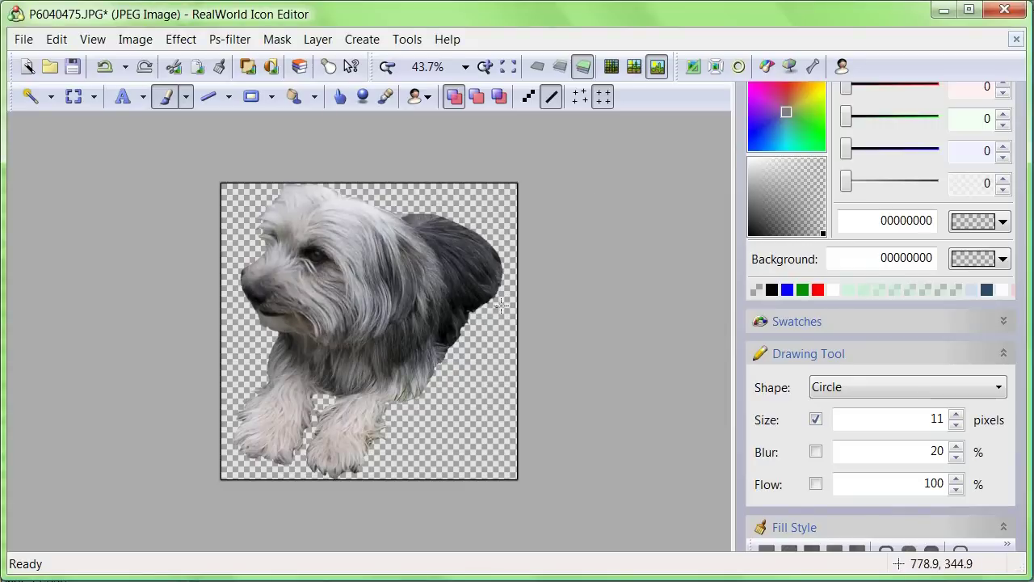
- Create a Windows icon (.ico) from the image, keeping the preselected sizes, auto-detected background and low-color images
click(739, 69)
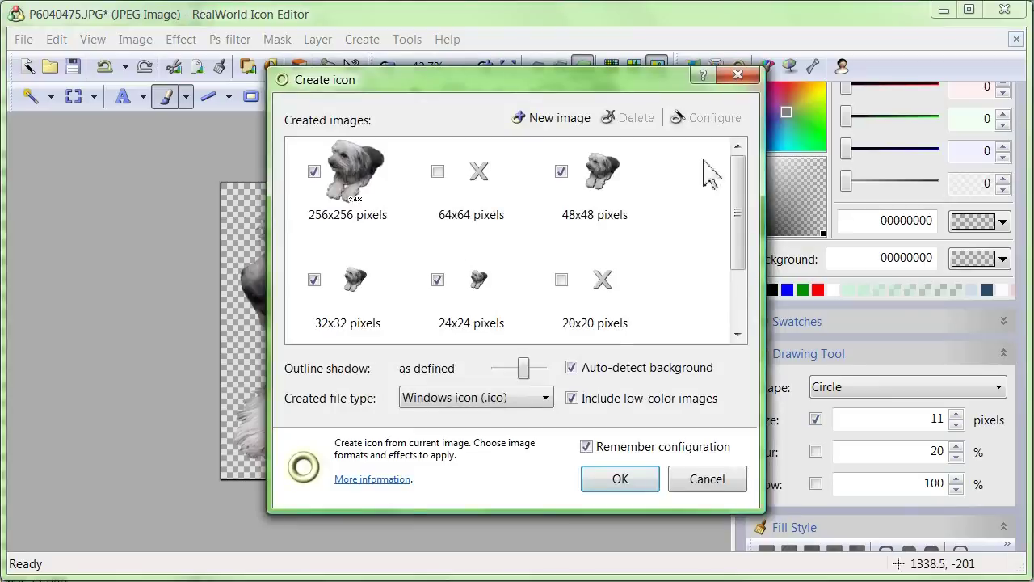
drag(742, 215, 741, 307)
scroll(728, 308, up, 5)
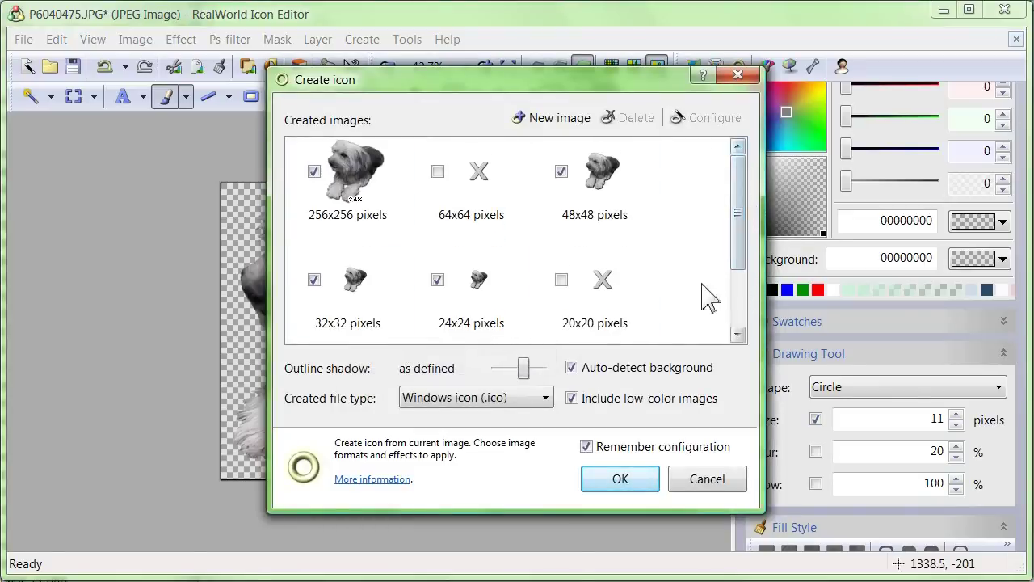
click(615, 483)
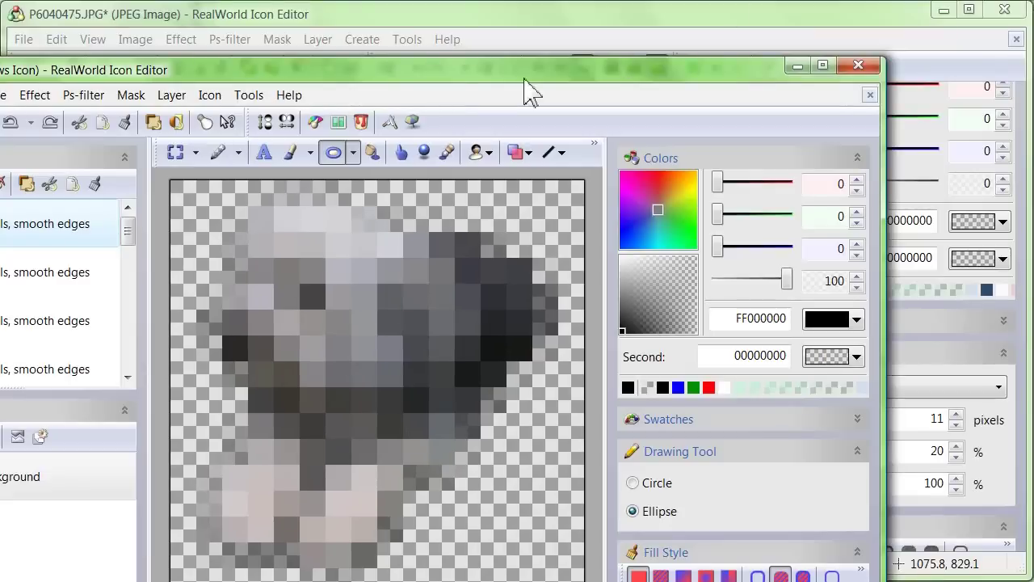
- Maximize the new icon's window and display its 256x256 pixels, smooth edges image
double_click(503, 70)
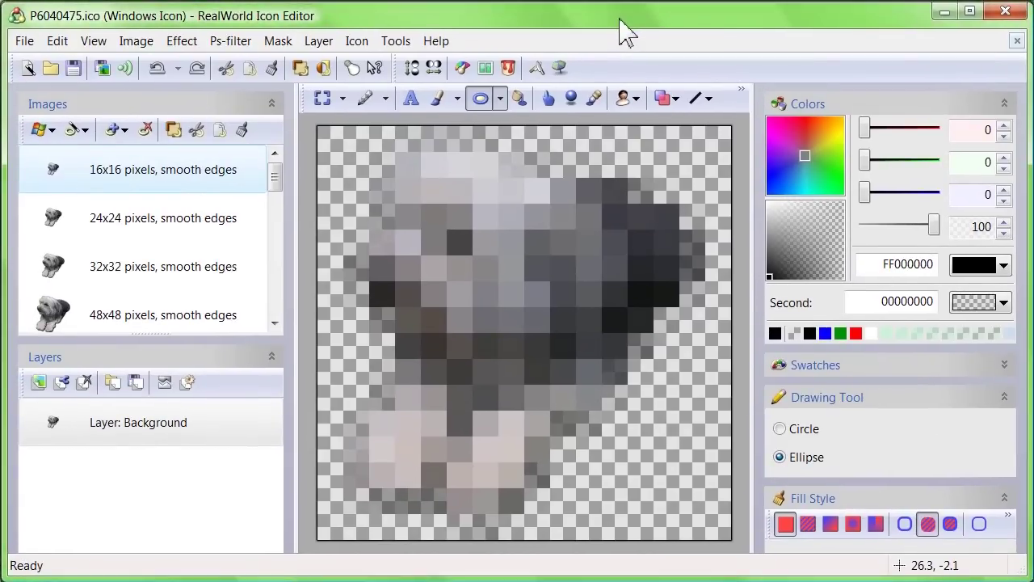
drag(275, 175, 275, 225)
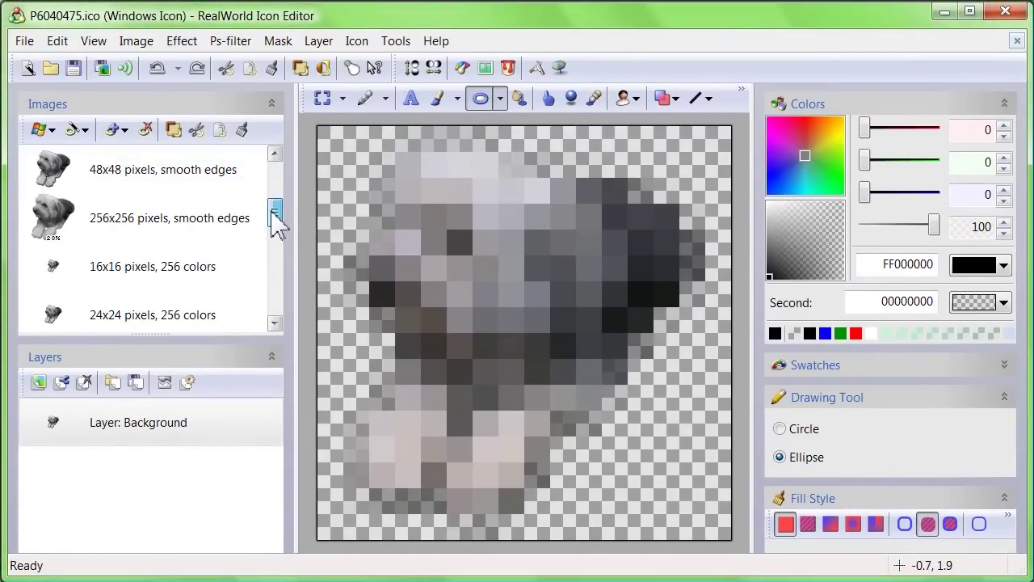
click(81, 230)
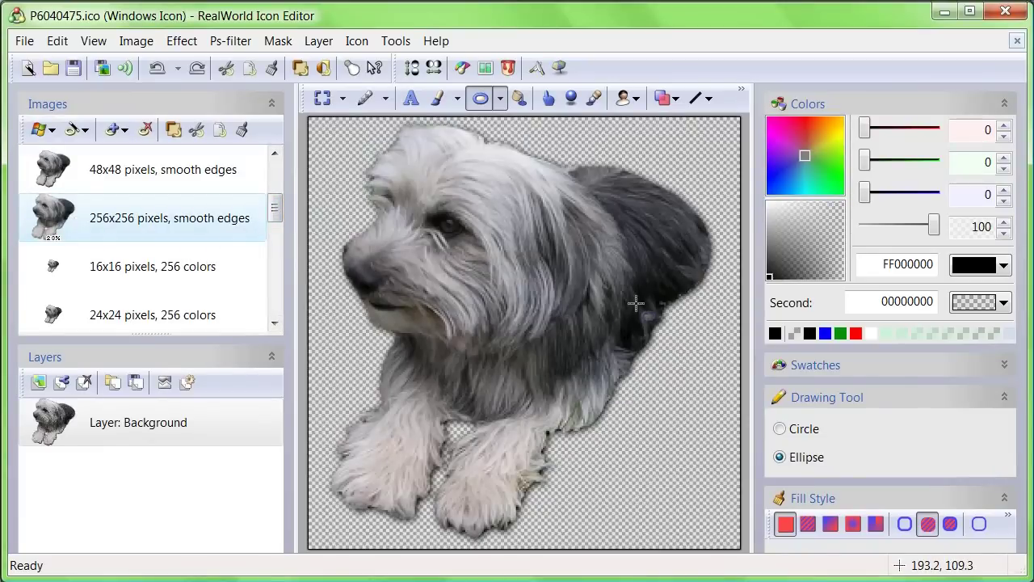
- Save the icon to the Desktop as doggy.ico in Windows Icon format
click(73, 68)
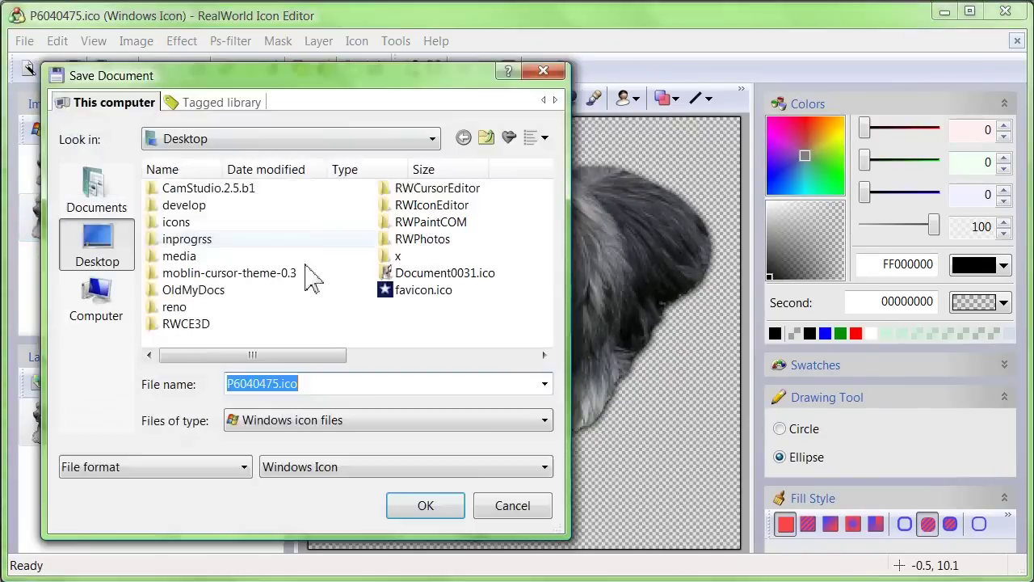
click(260, 384)
drag(280, 384, 163, 383)
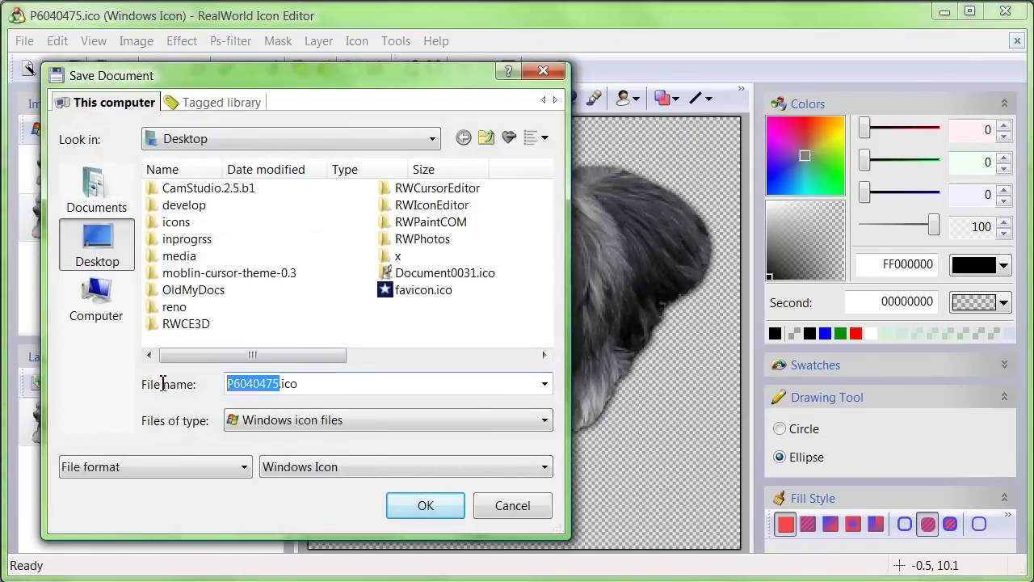
text(doggy)
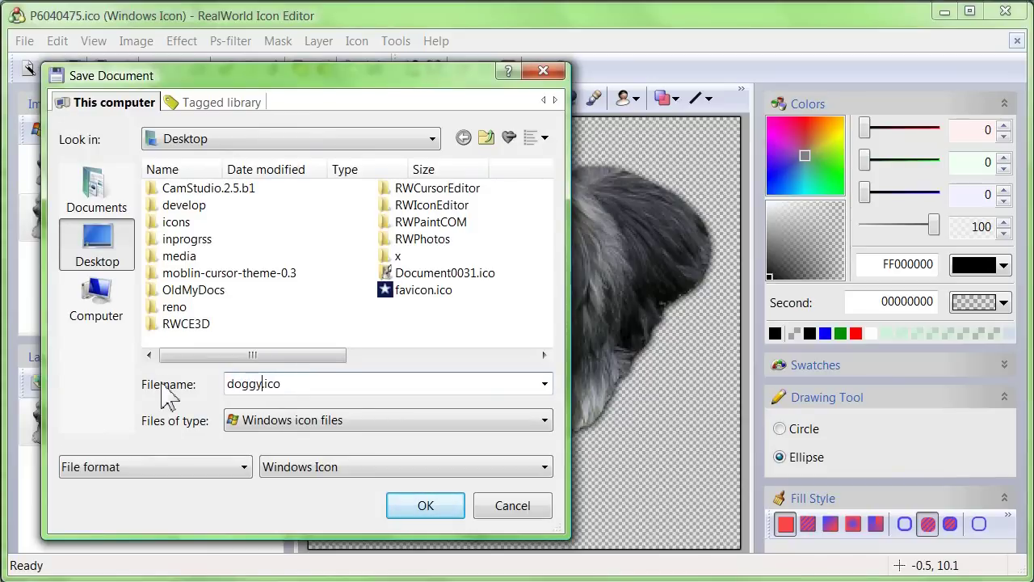
click(423, 509)
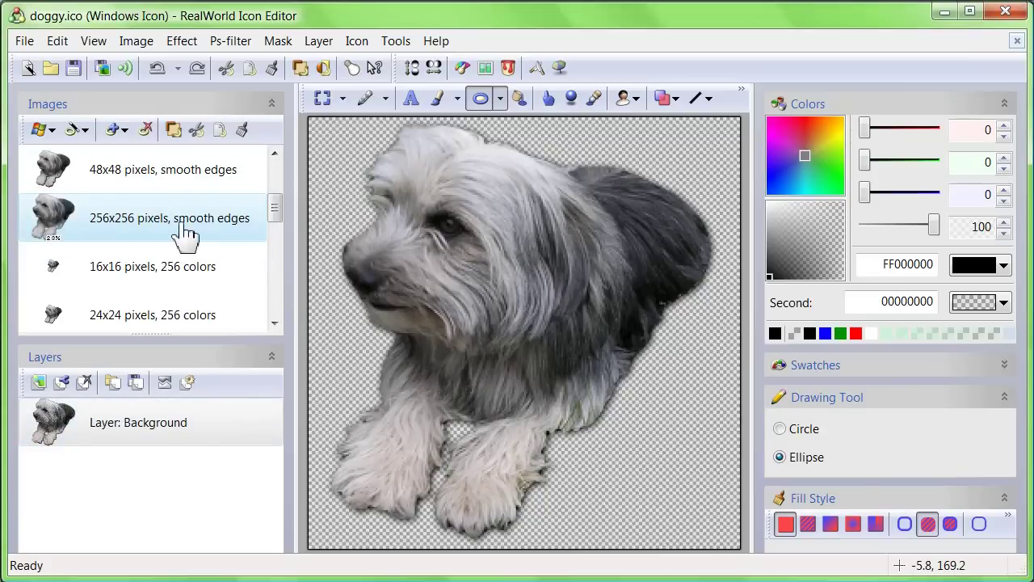
- Display the icon's 48x48 pixels, smooth edges image and go back to the start of the image list
click(202, 187)
drag(267, 211, 291, 174)
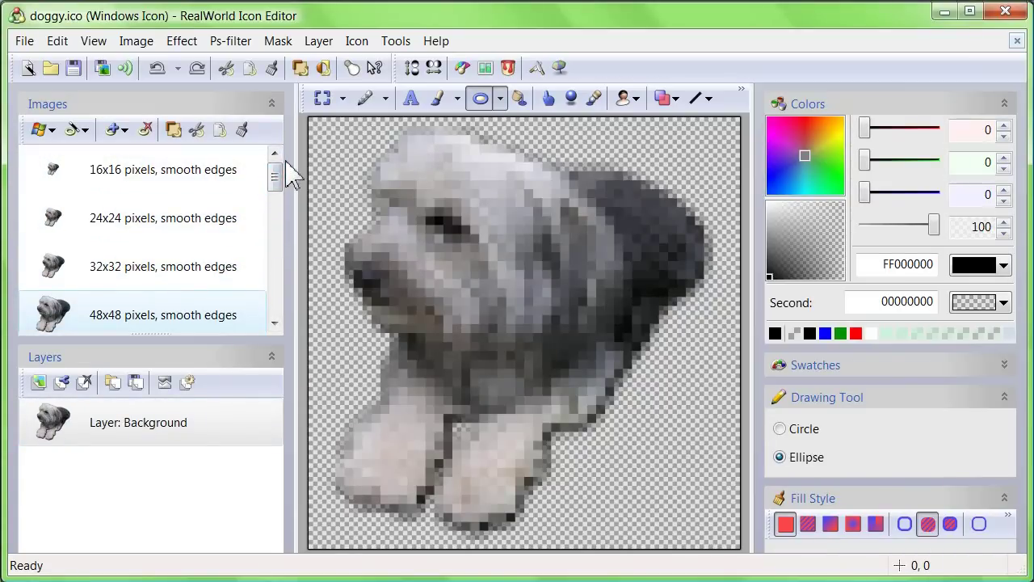